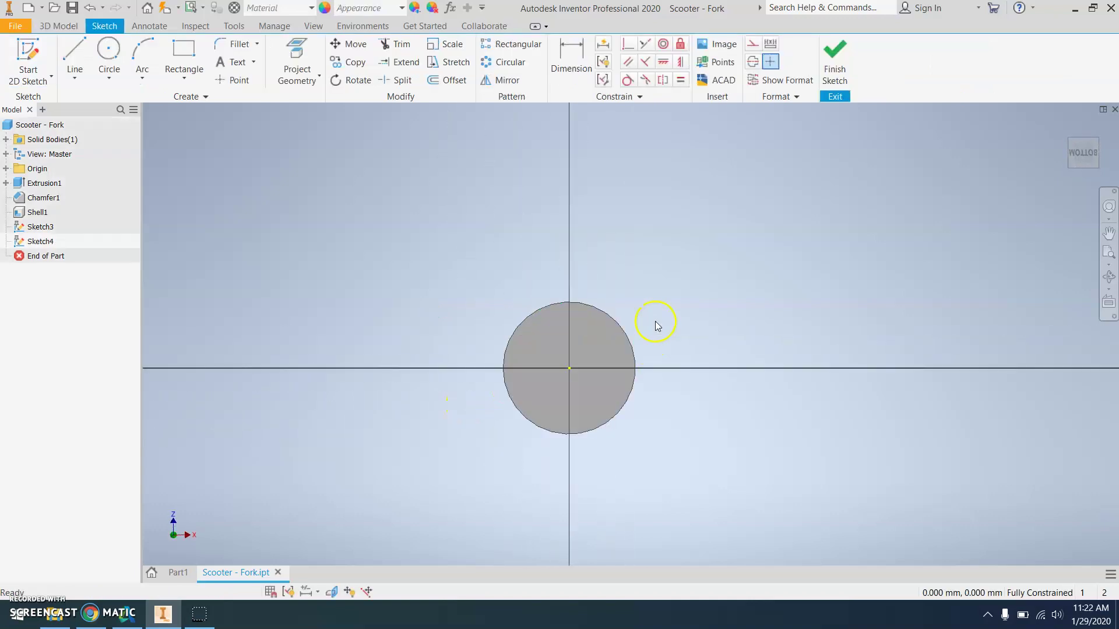
Step: Draw a circle centred on the sketch origin with a diameter of 36 mm
{"action": "left_click", "coordinate": [120, 56]}
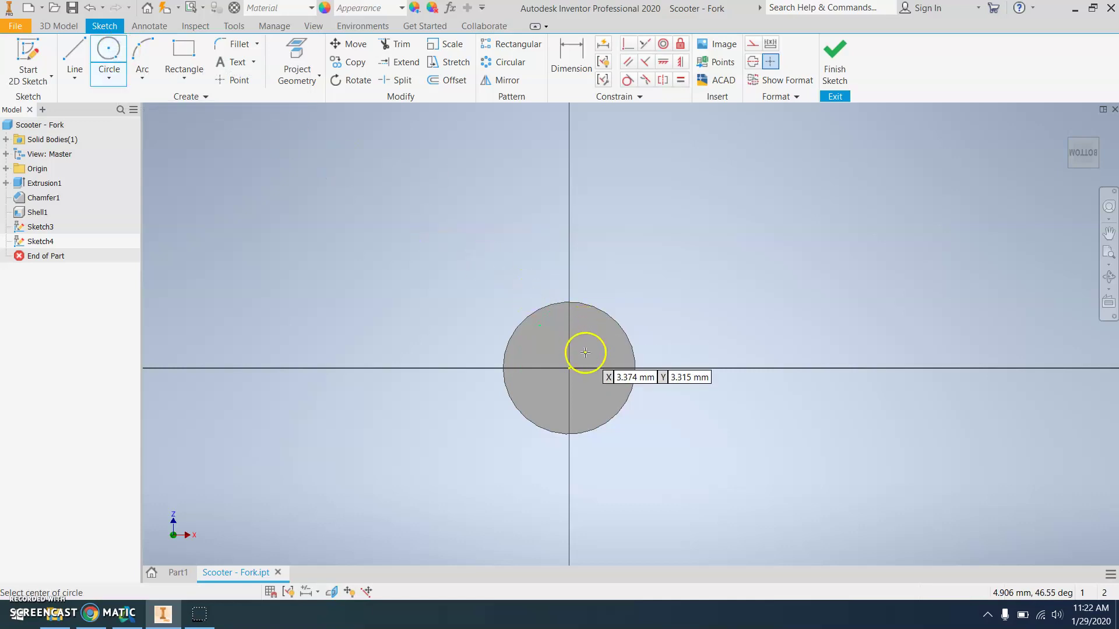
{"action": "left_click", "coordinate": [570, 369]}
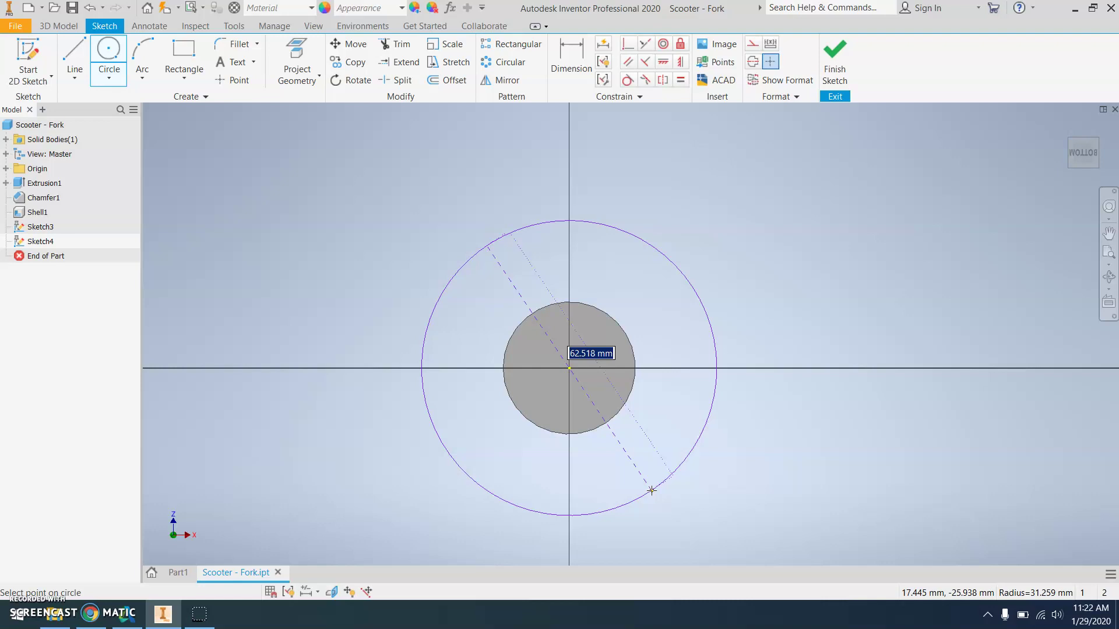
{"action": "type", "text": "36"}
{"action": "key", "text": "Return"}
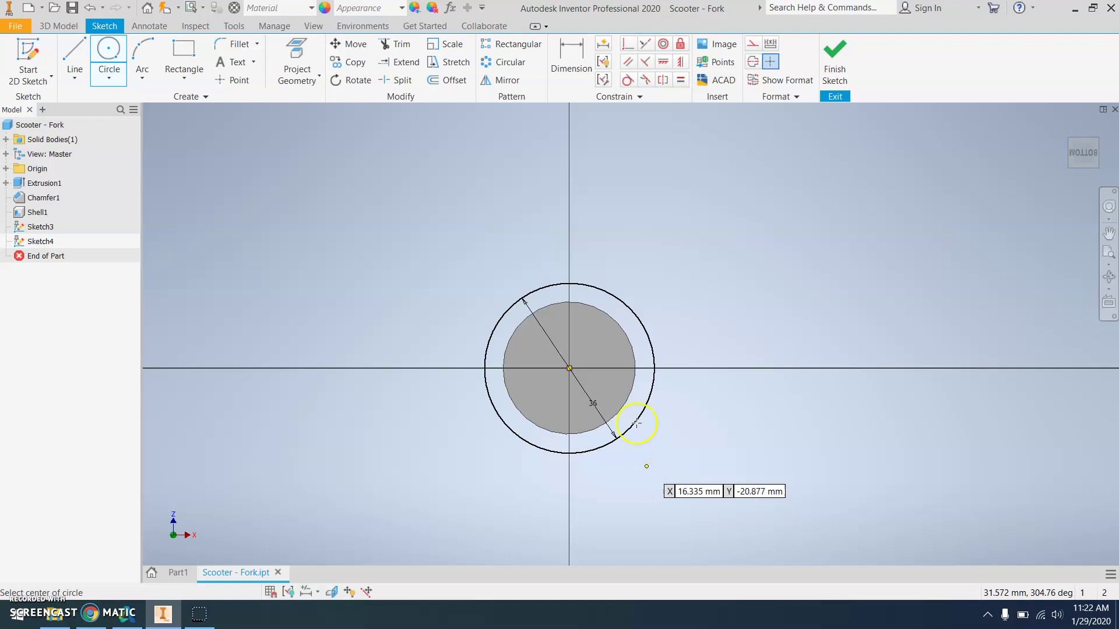
Step: Draw a vertical line about 27 mm long to the right of the circle, running downward from the height of its centre
{"action": "left_click", "coordinate": [76, 60]}
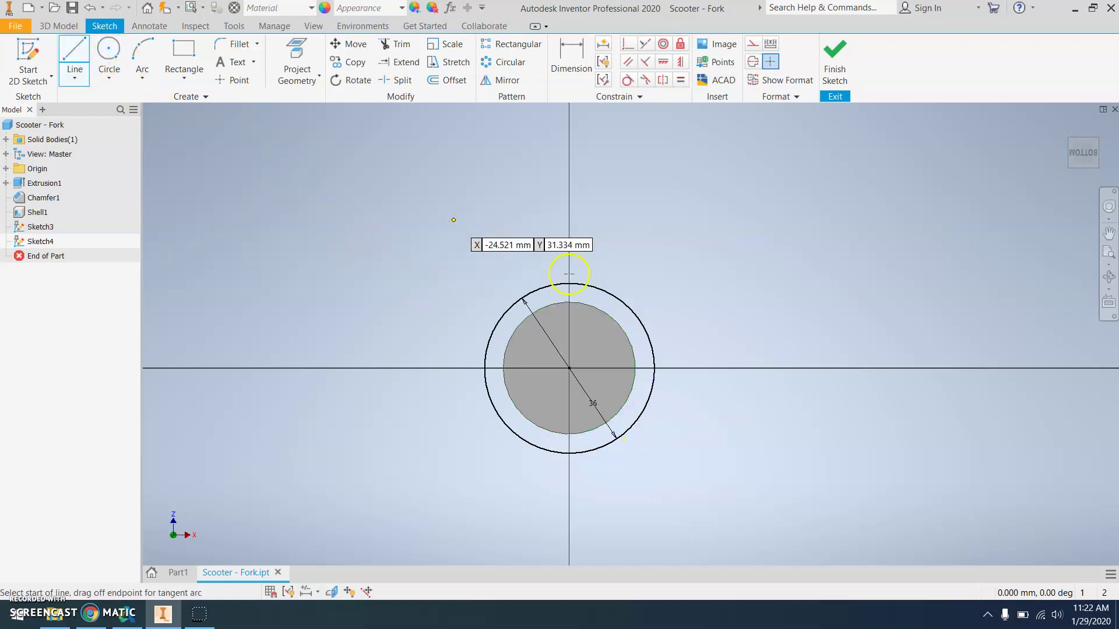
{"action": "left_click", "coordinate": [752, 369]}
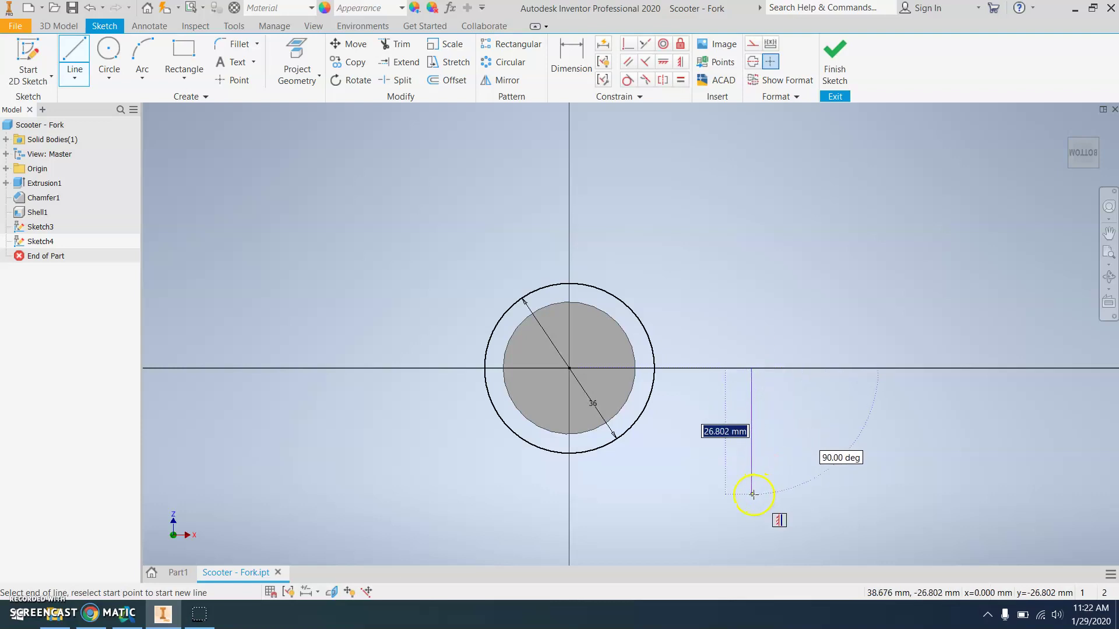
{"action": "left_click", "coordinate": [752, 494]}
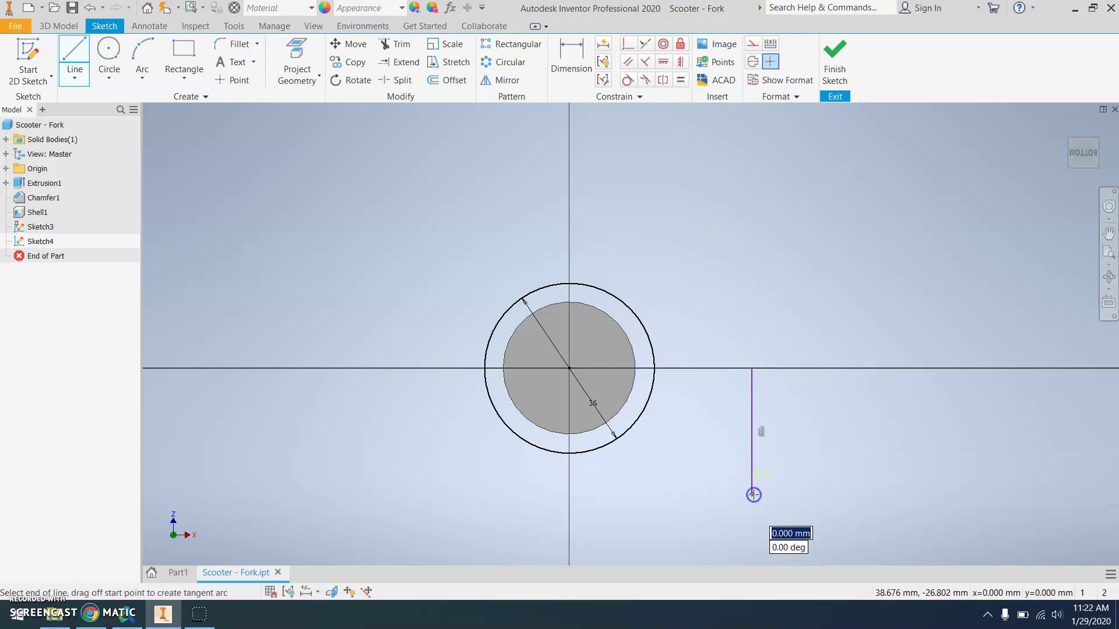
Step: Dimension the horizontal distance from the circle's centre to the vertical line's upper end as 32.5 mm
{"action": "left_click", "coordinate": [563, 57]}
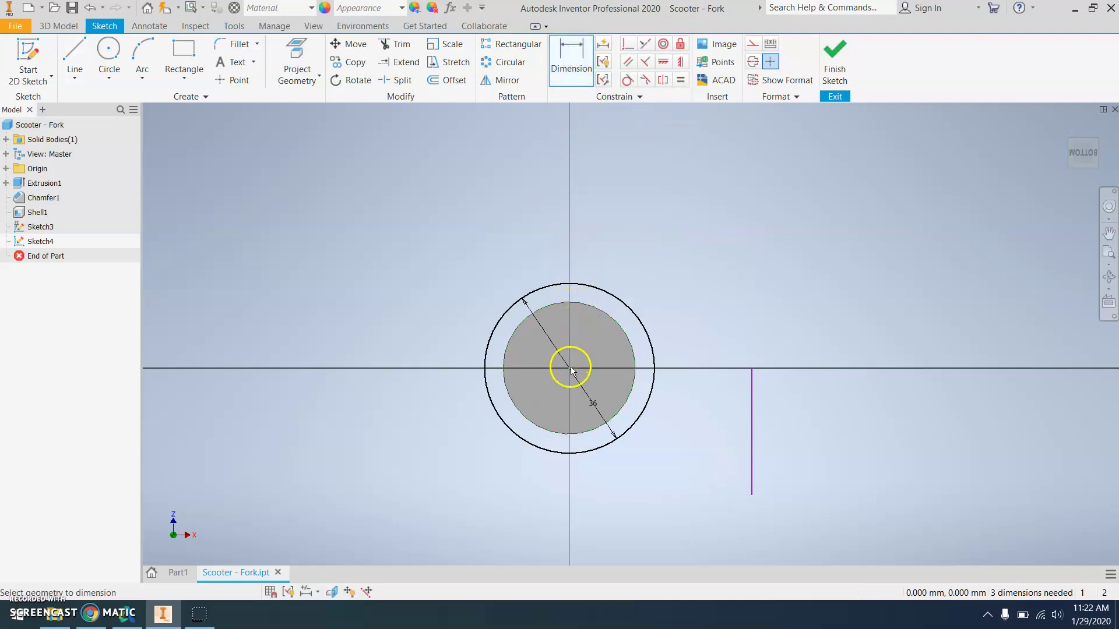
{"action": "left_click", "coordinate": [752, 368]}
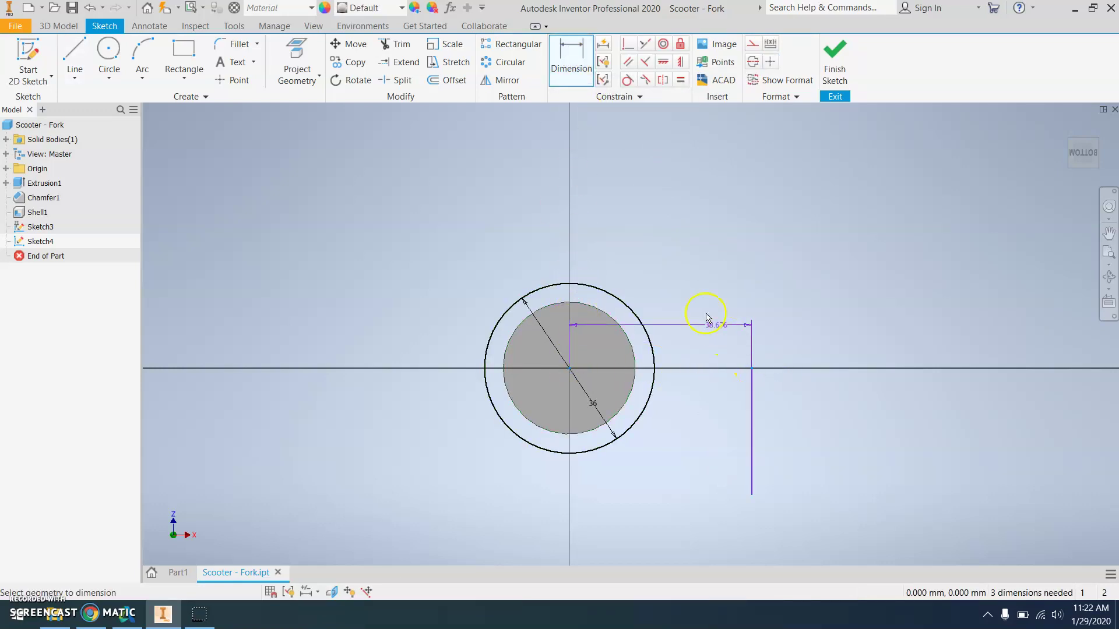
{"action": "left_click", "coordinate": [792, 290]}
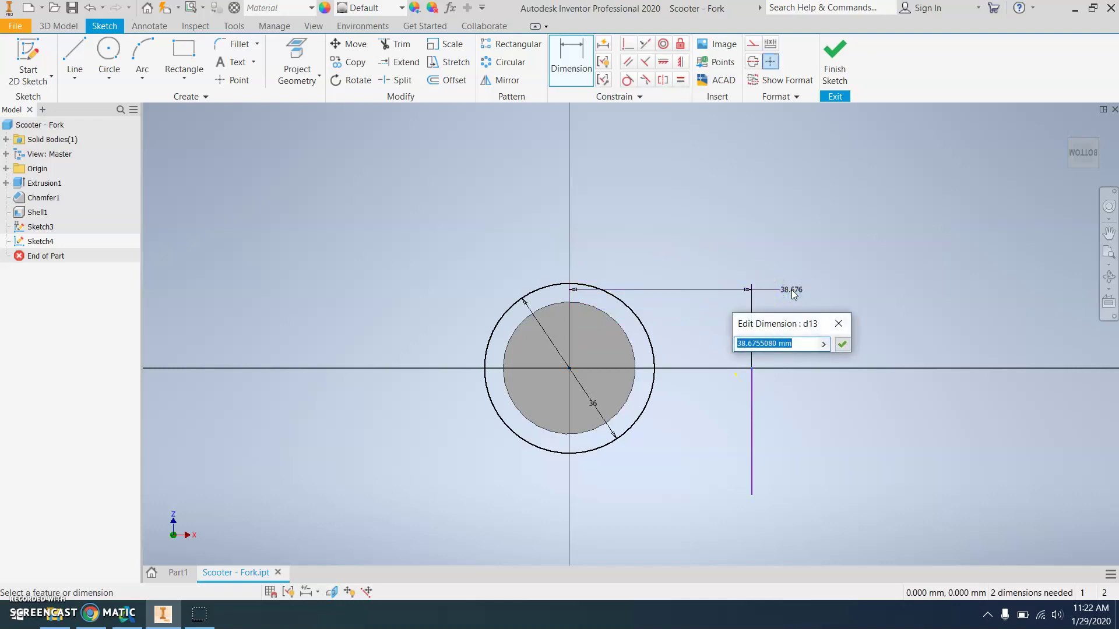
{"action": "type", "text": "32.5"}
{"action": "key", "text": "Return"}
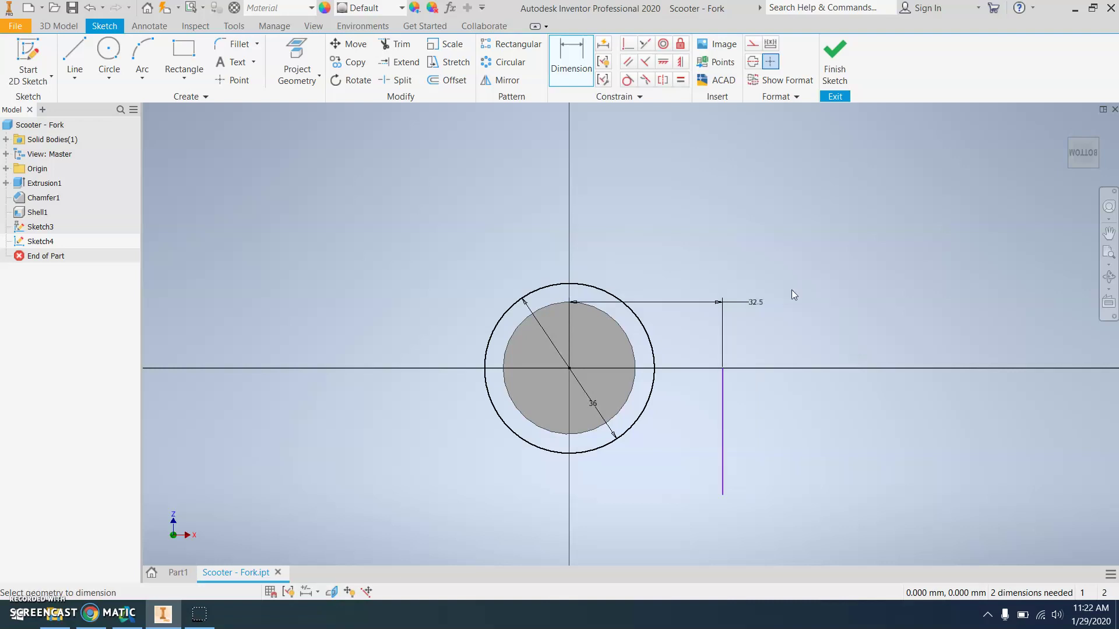
Step: Dimension the vertical line's length as 25 mm
{"action": "left_click", "coordinate": [723, 411]}
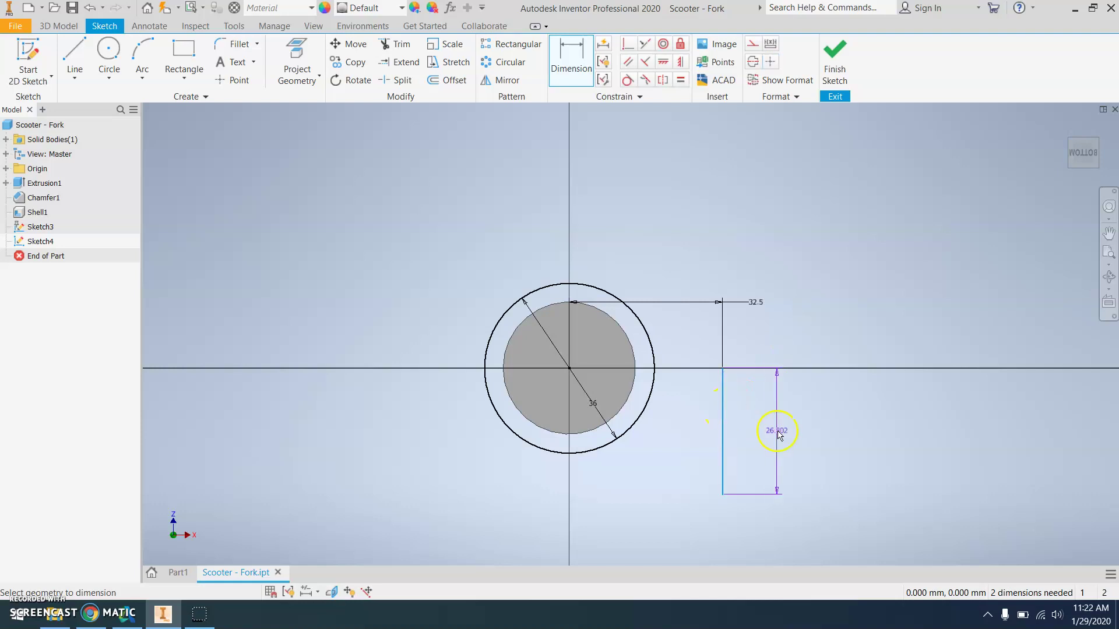
{"action": "left_click", "coordinate": [779, 434]}
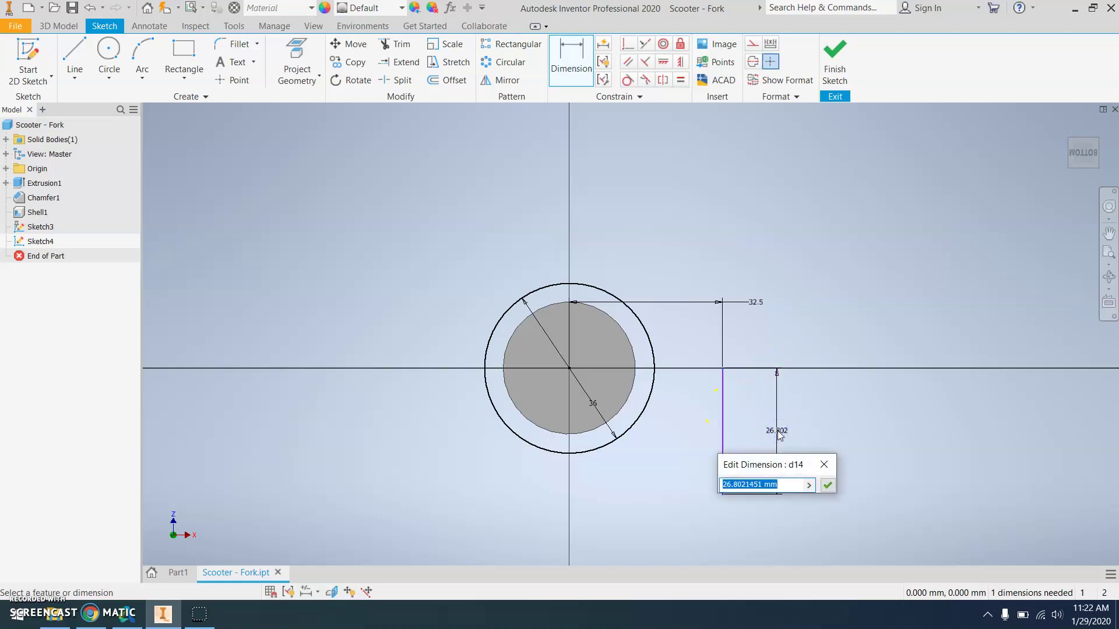
{"action": "type", "text": "25"}
{"action": "key", "text": "Return"}
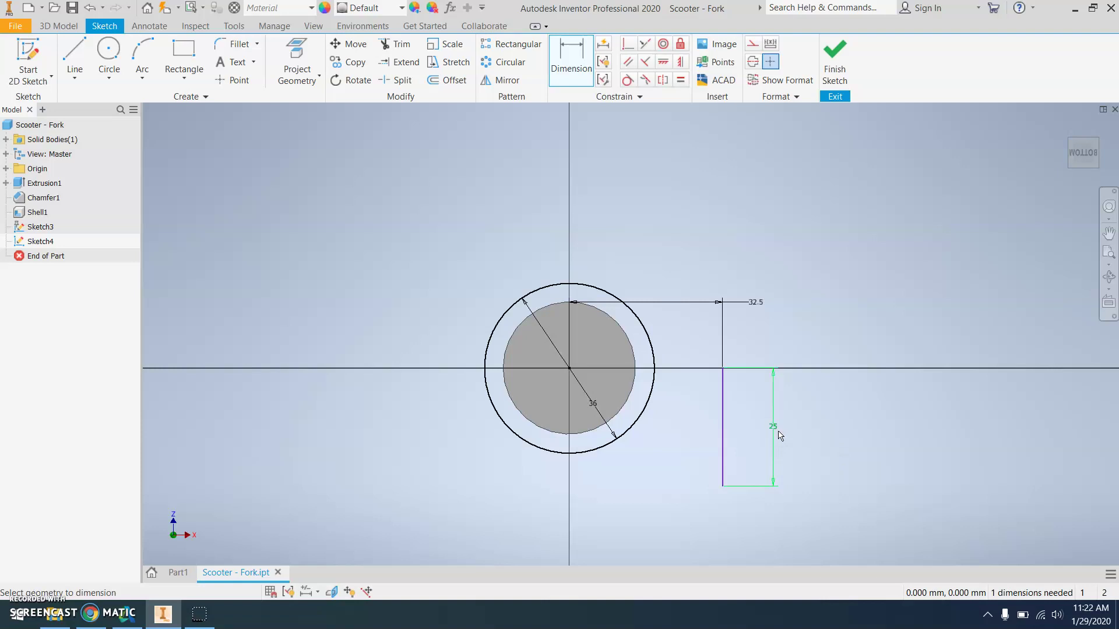
Step: Apply a horizontal constraint between the circle's centre and the upper end of the vertical line
{"action": "scroll", "coordinate": [739, 382], "scroll_direction": "up", "scroll_amount": 3}
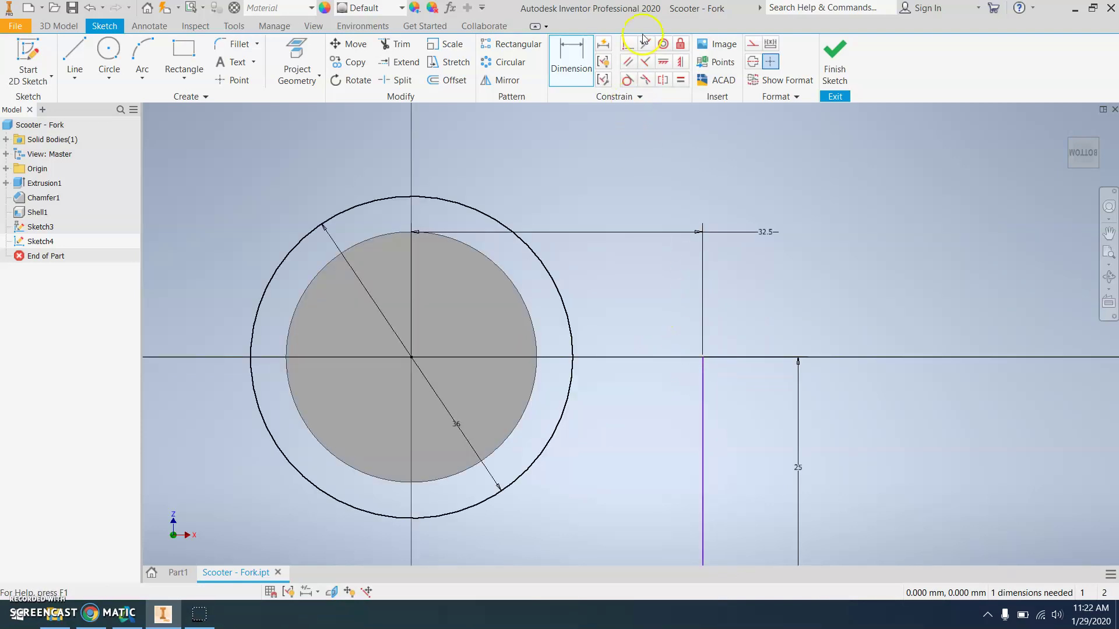
{"action": "left_click", "coordinate": [664, 65]}
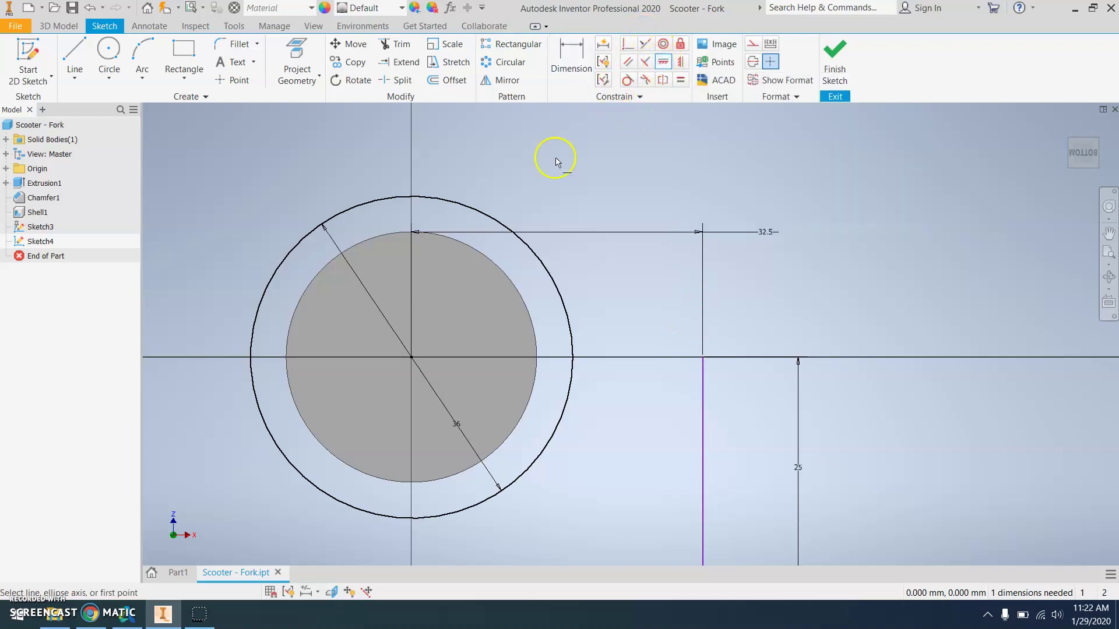
{"action": "left_click", "coordinate": [411, 357]}
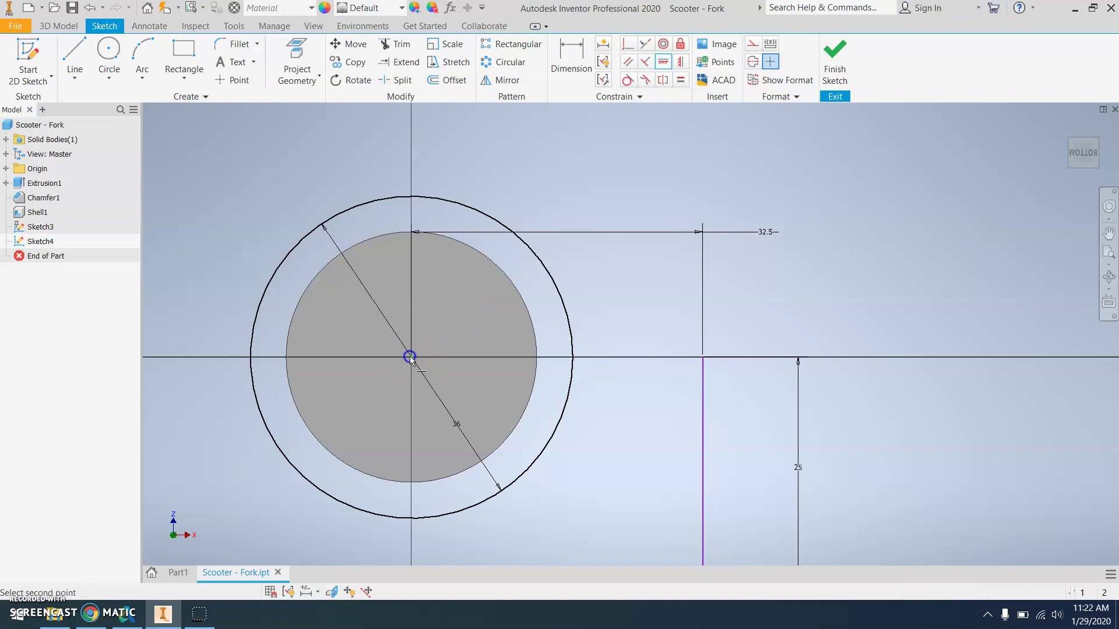
{"action": "left_click", "coordinate": [703, 357]}
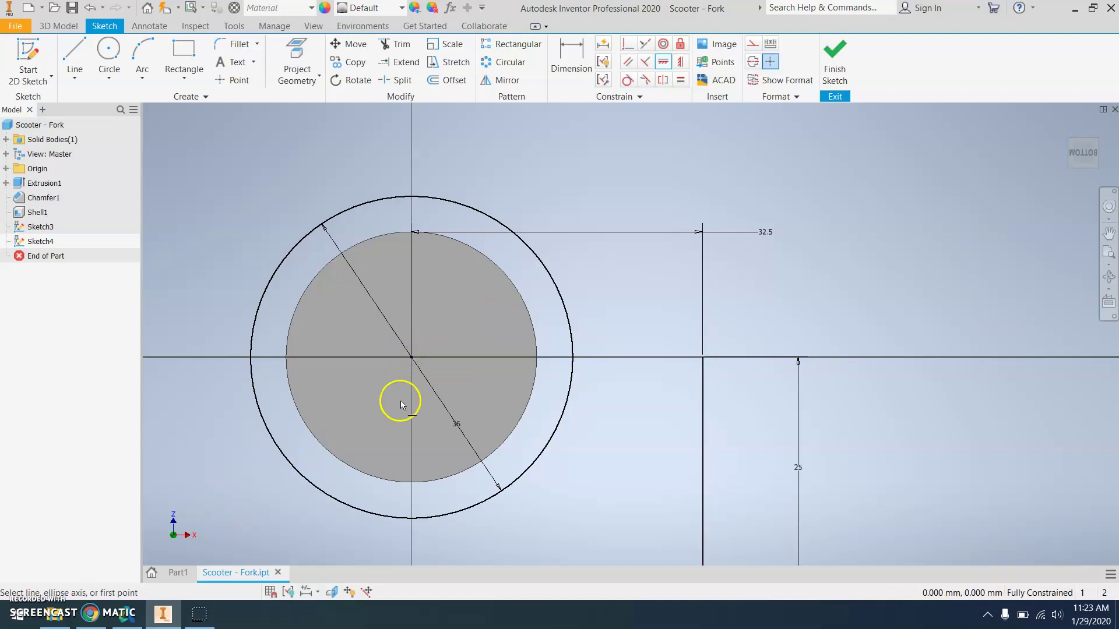
Step: Draw a vertical construction line about 43 mm long straight down from the circle's centre
{"action": "scroll", "coordinate": [400, 404], "scroll_direction": "up", "scroll_amount": 5}
{"action": "scroll", "coordinate": [528, 326], "scroll_direction": "down", "scroll_amount": 3}
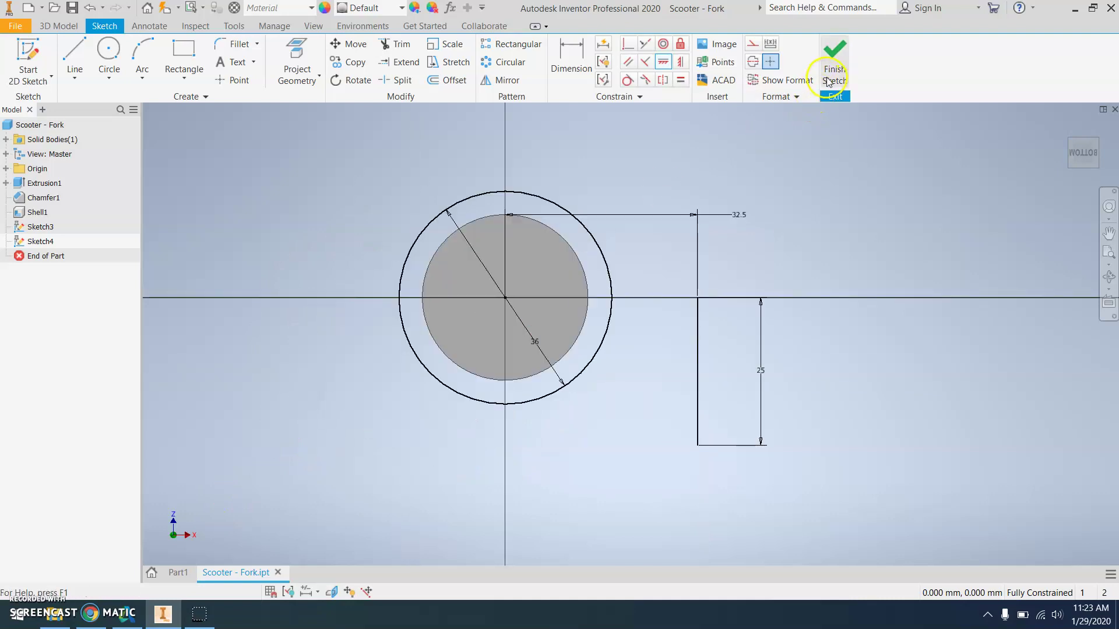
{"action": "left_click", "coordinate": [68, 57]}
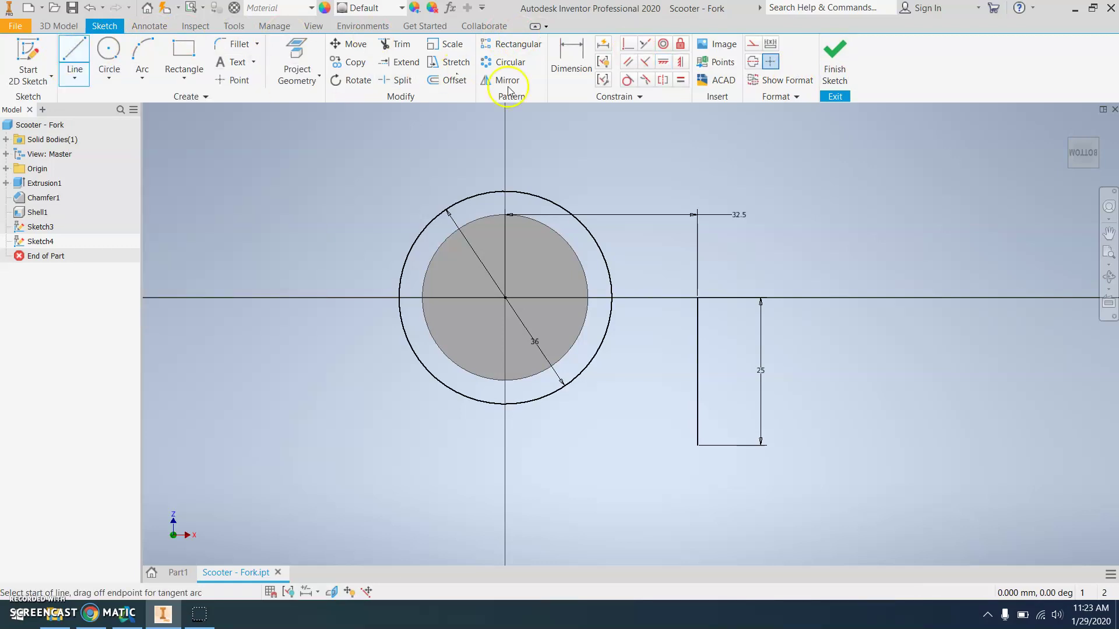
{"action": "left_click", "coordinate": [755, 47]}
{"action": "left_click", "coordinate": [504, 297]}
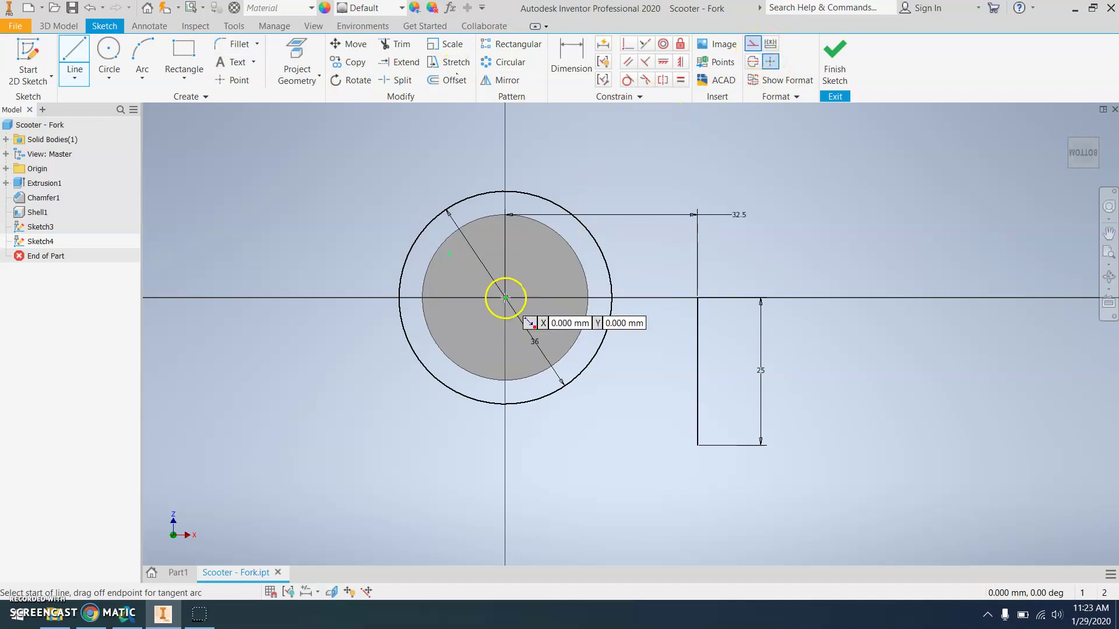
{"action": "scroll", "coordinate": [502, 415], "scroll_direction": "up", "scroll_amount": 5}
{"action": "scroll", "coordinate": [530, 442], "scroll_direction": "down", "scroll_amount": 7}
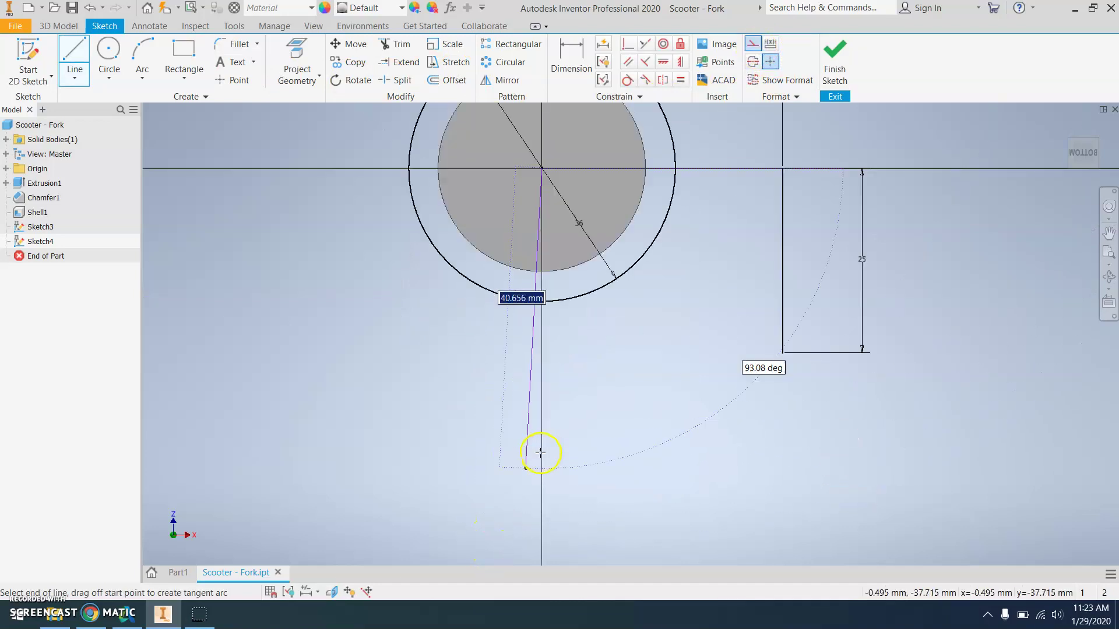
{"action": "left_click", "coordinate": [542, 469]}
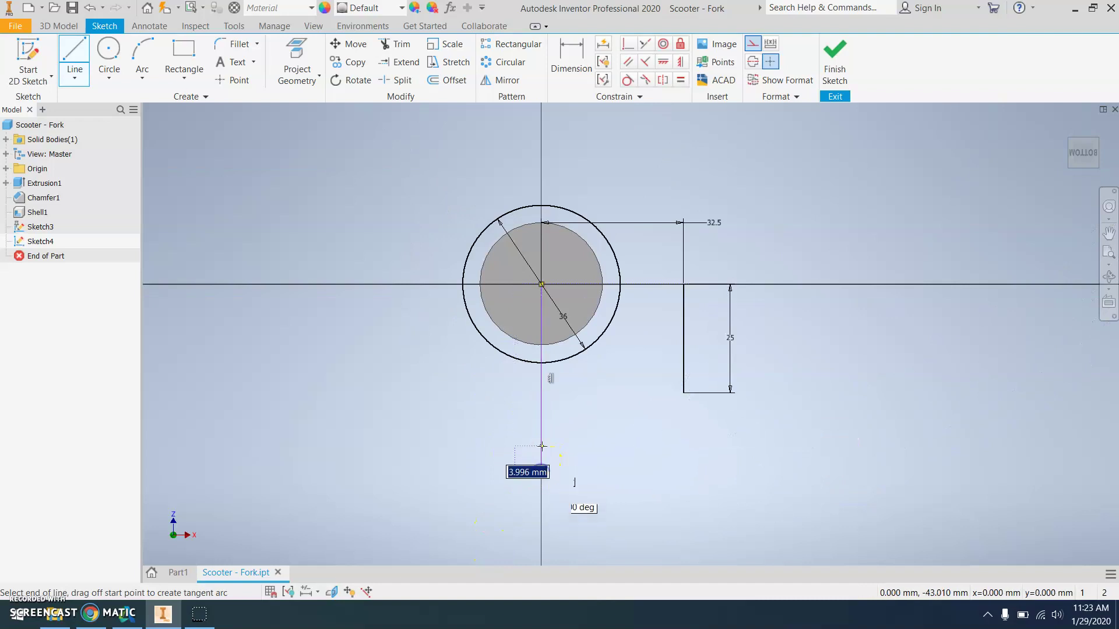
{"action": "key", "text": "Escape"}
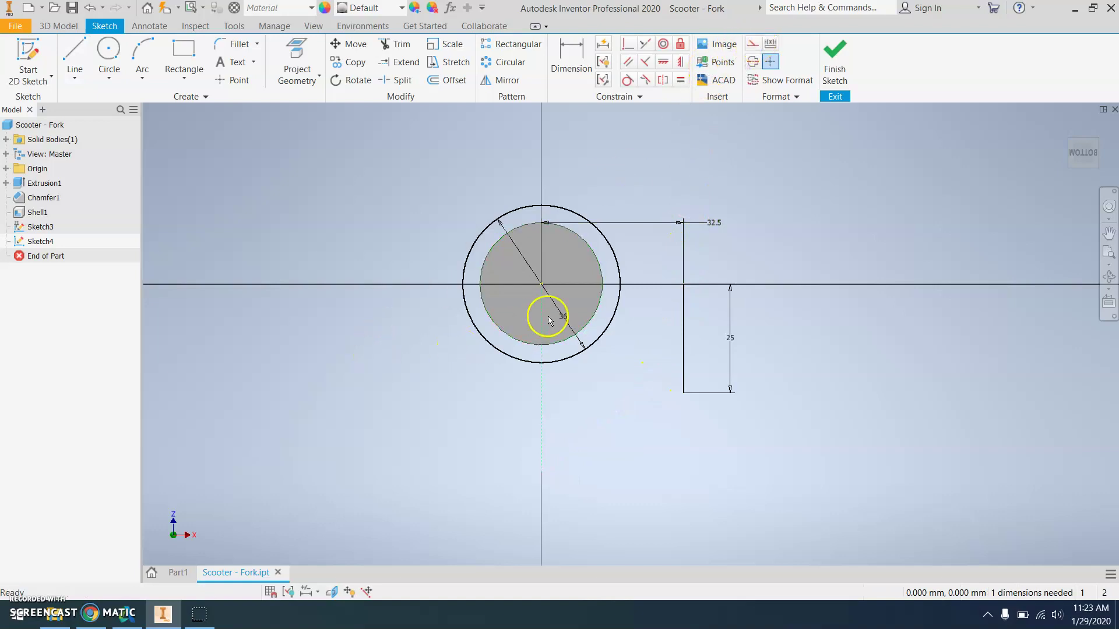
Step: Draw a solid line from the upper end of the 25 mm line to the circle's upper right, tangent to the circle
{"action": "left_click", "coordinate": [76, 51]}
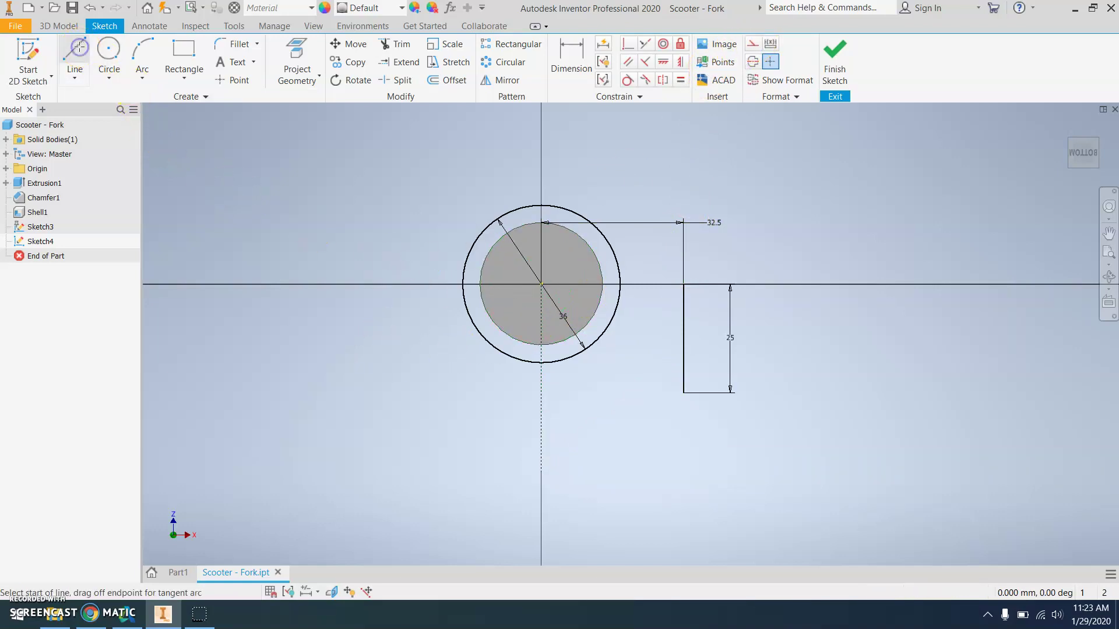
{"action": "left_click", "coordinate": [683, 285]}
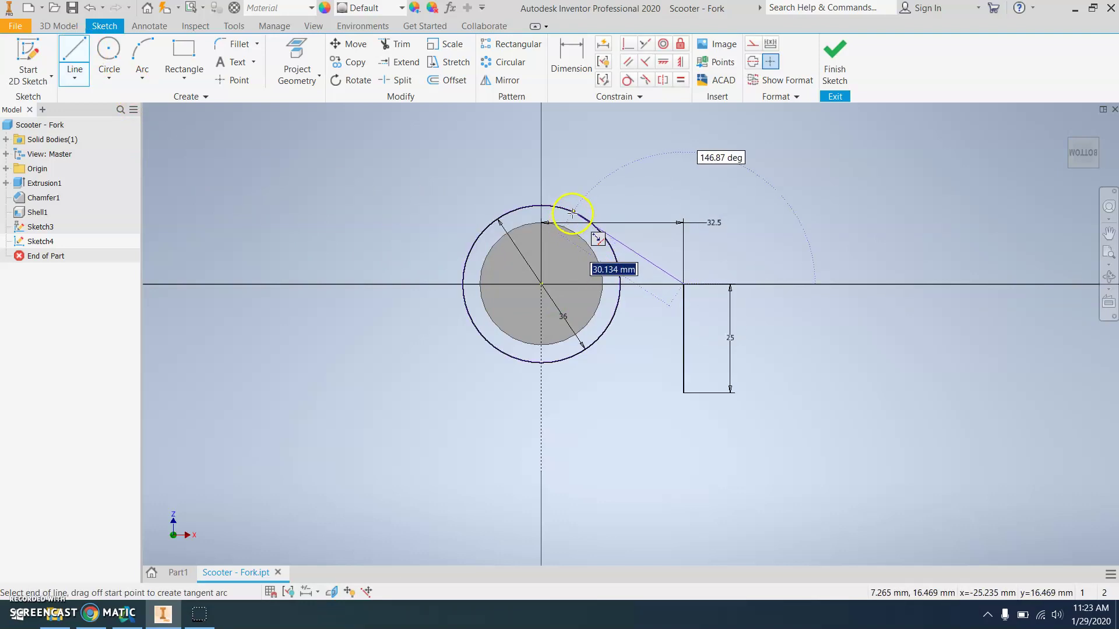
{"action": "scroll", "coordinate": [572, 218], "scroll_direction": "up", "scroll_amount": 3}
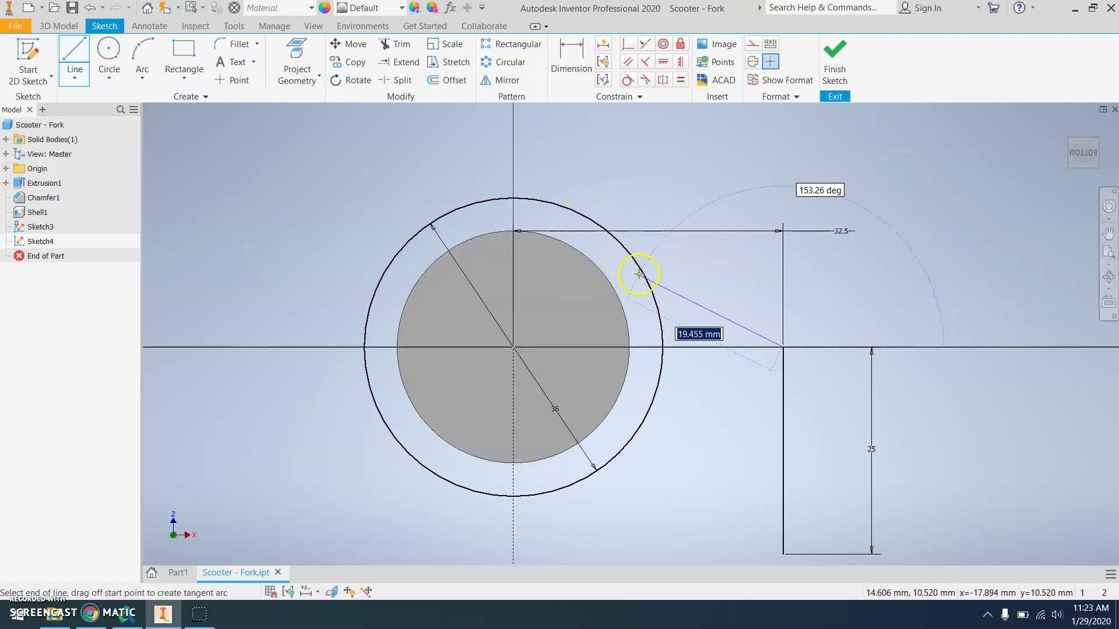
{"action": "left_click", "coordinate": [595, 222]}
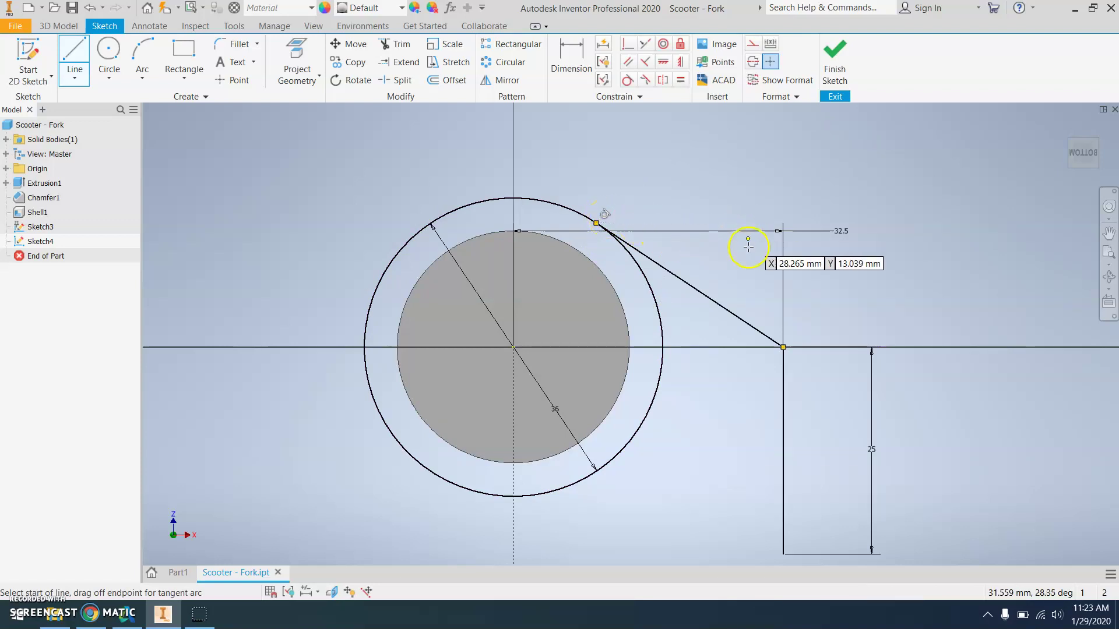
Step: Draw a line from the lower end of the 25 mm line to the lower end of the construction line
{"action": "scroll", "coordinate": [751, 341], "scroll_direction": "down", "scroll_amount": 2}
{"action": "middle_click_drag", "start_coordinate": [758, 398], "coordinate": [767, 282]}
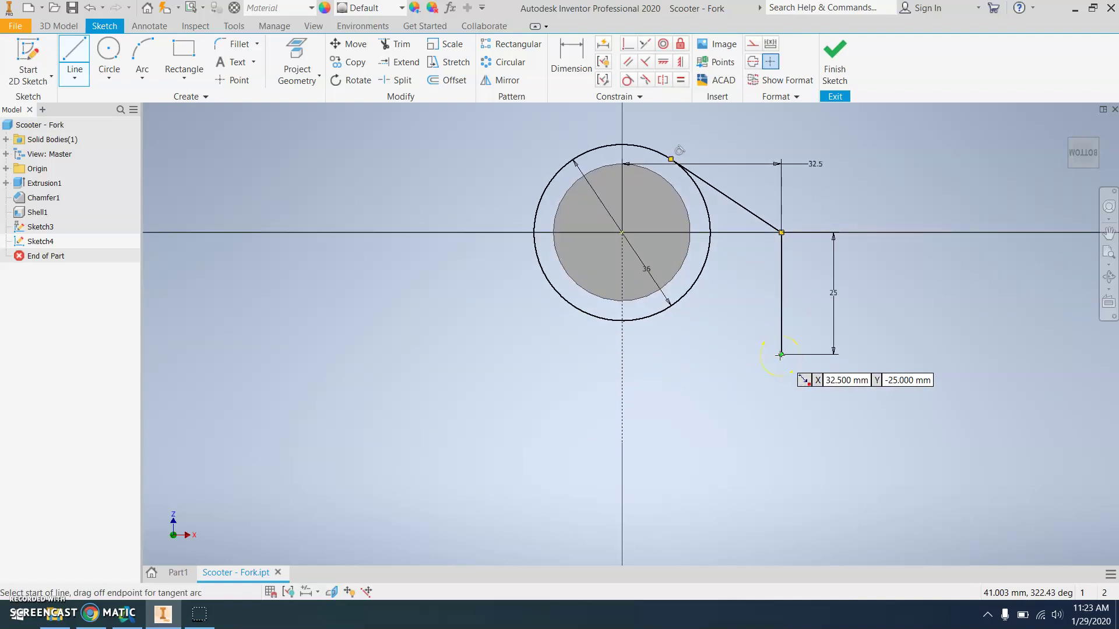
{"action": "left_click", "coordinate": [781, 355]}
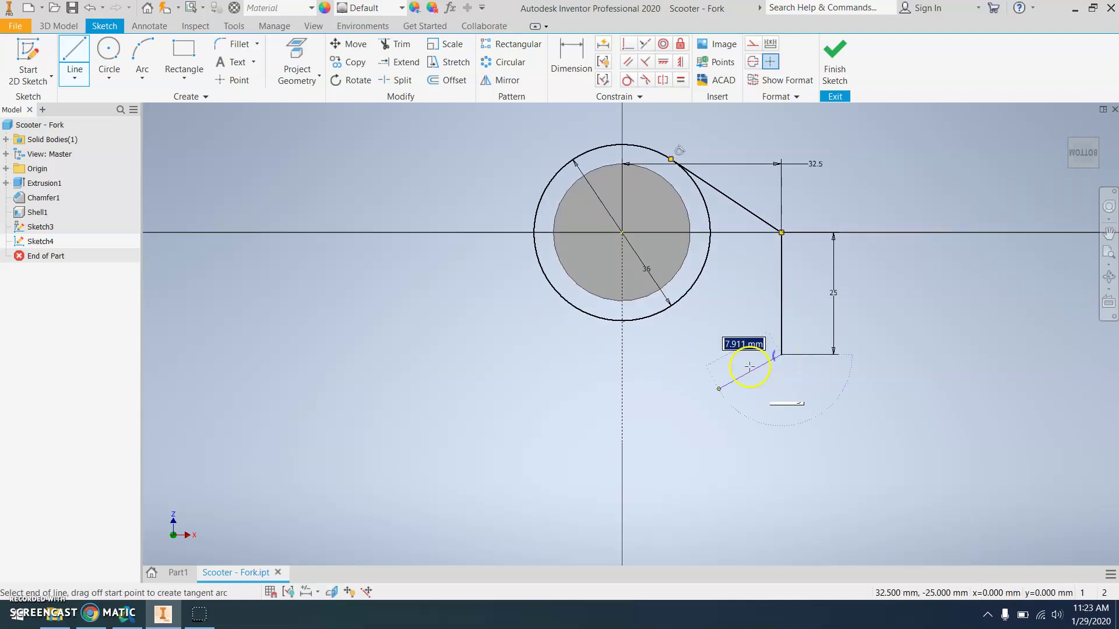
{"action": "double_click", "coordinate": [622, 443]}
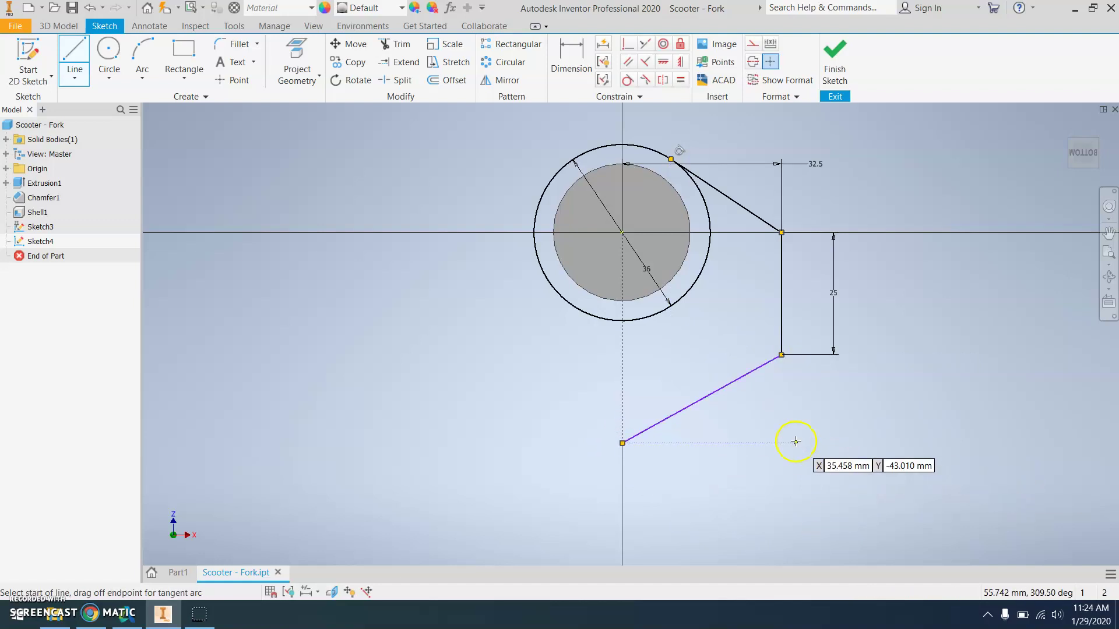
Step: Dimension the vertical distance from the circle's centre to the construction line's lower end as 30 mm
{"action": "left_click", "coordinate": [560, 60]}
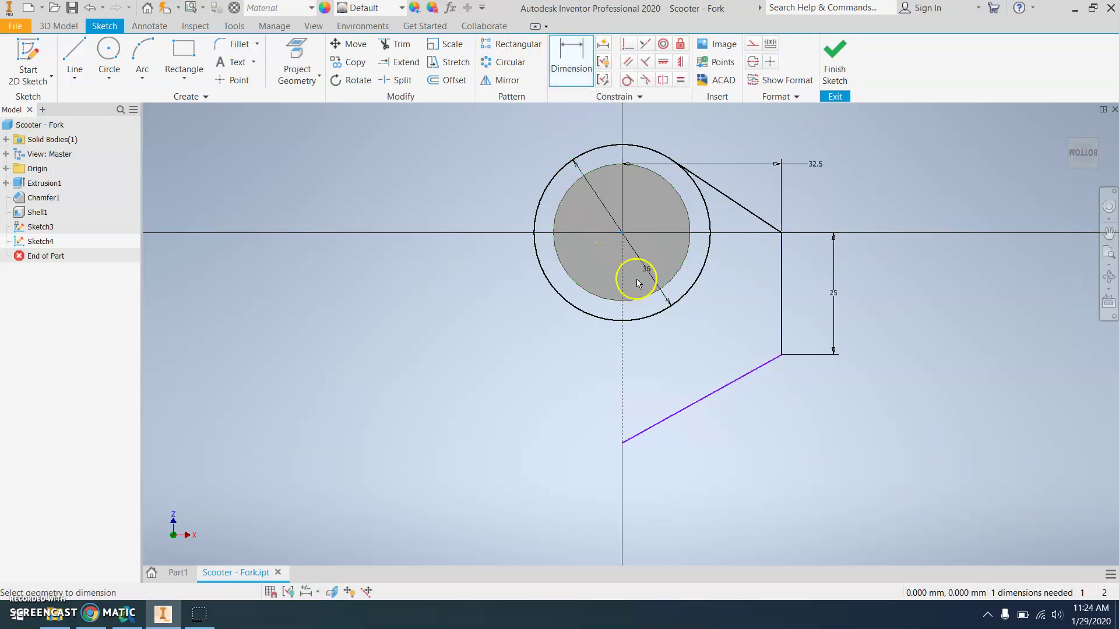
{"action": "left_click", "coordinate": [623, 444]}
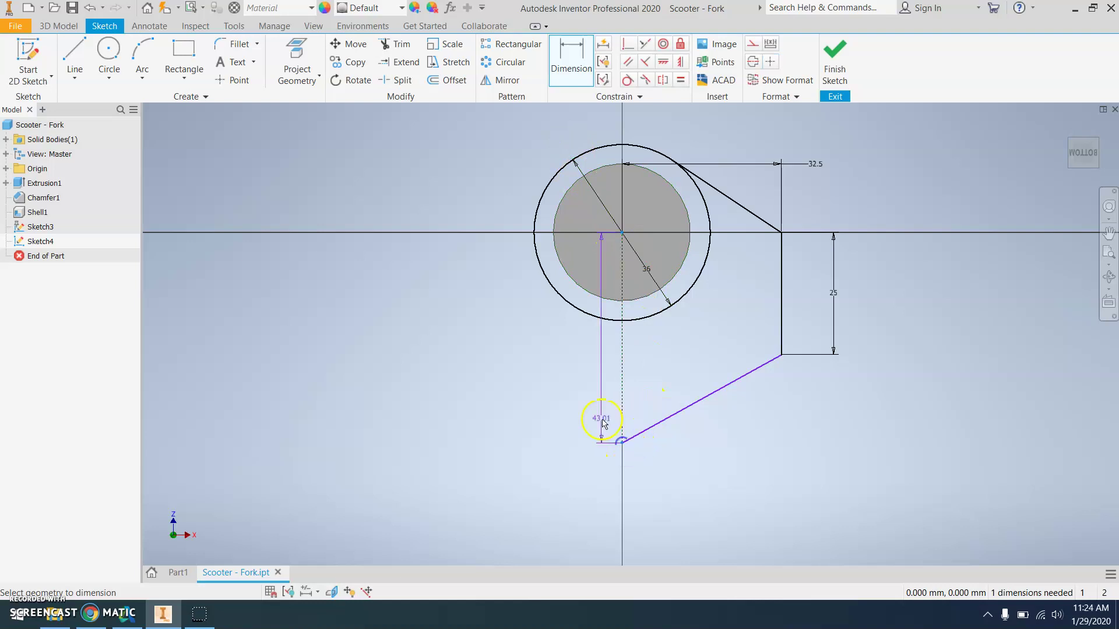
{"action": "left_click", "coordinate": [501, 355]}
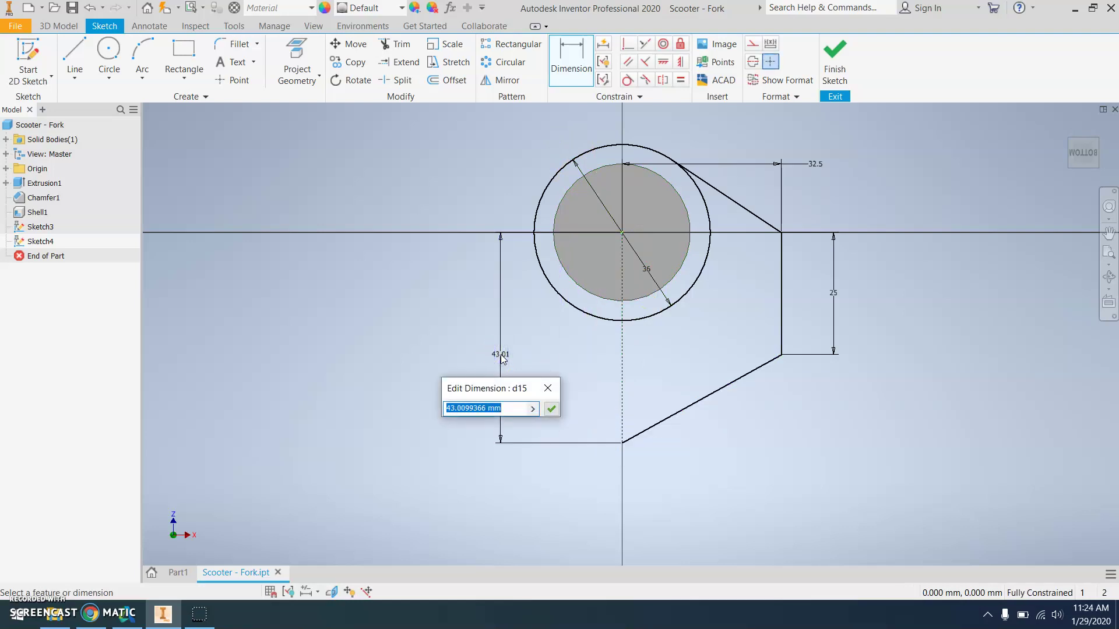
{"action": "type", "text": "30"}
{"action": "key", "text": "Return"}
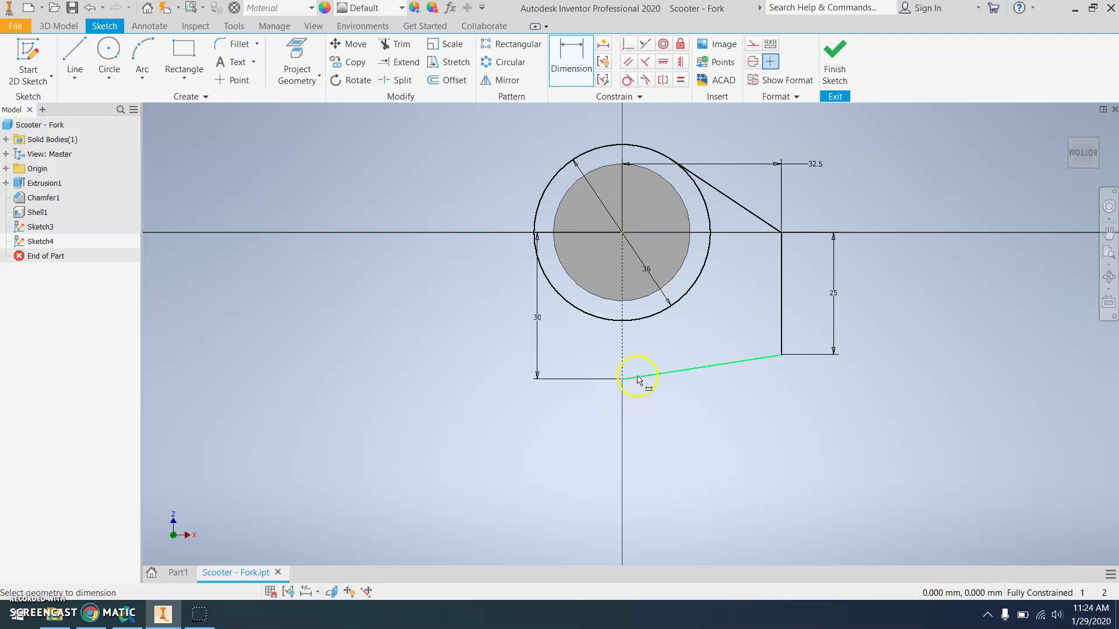
{"action": "scroll", "coordinate": [674, 365], "scroll_direction": "up", "scroll_amount": 3}
{"action": "scroll", "coordinate": [674, 364], "scroll_direction": "down", "scroll_amount": 3}
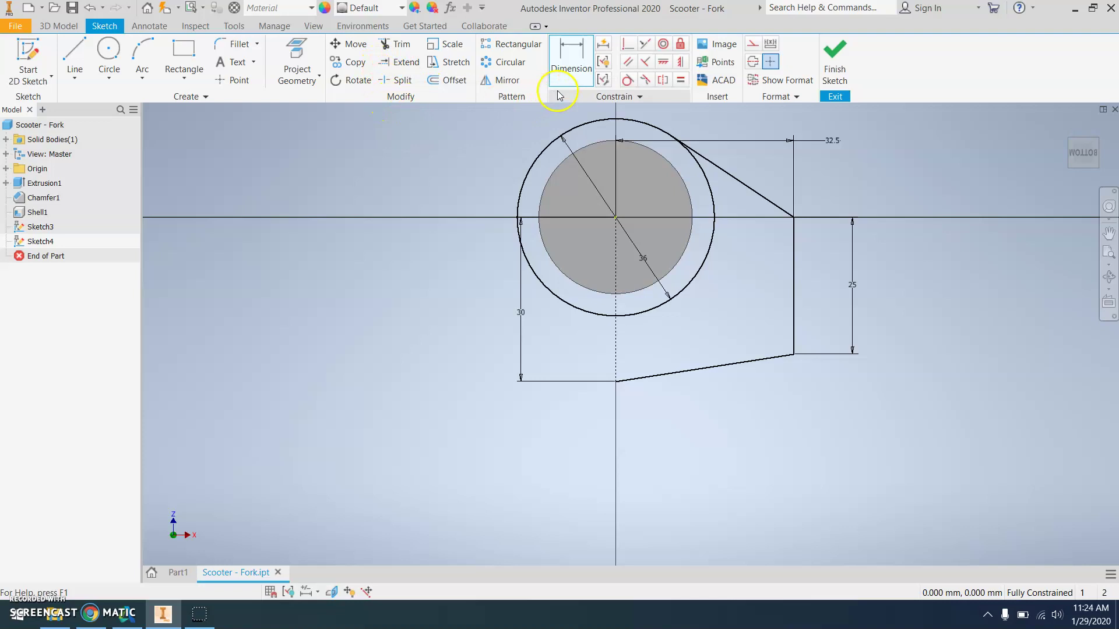
Step: Mirror the tangent line, the 25 mm vertical line and the sloped lower line about the vertical construction line
{"action": "left_click", "coordinate": [503, 80]}
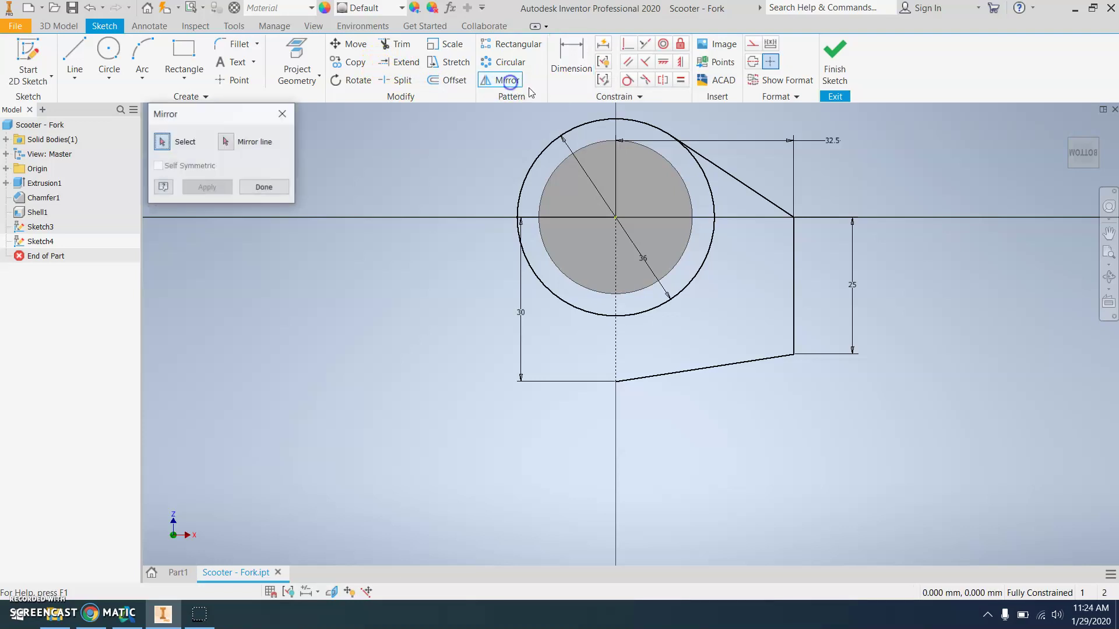
{"action": "left_click", "coordinate": [721, 172]}
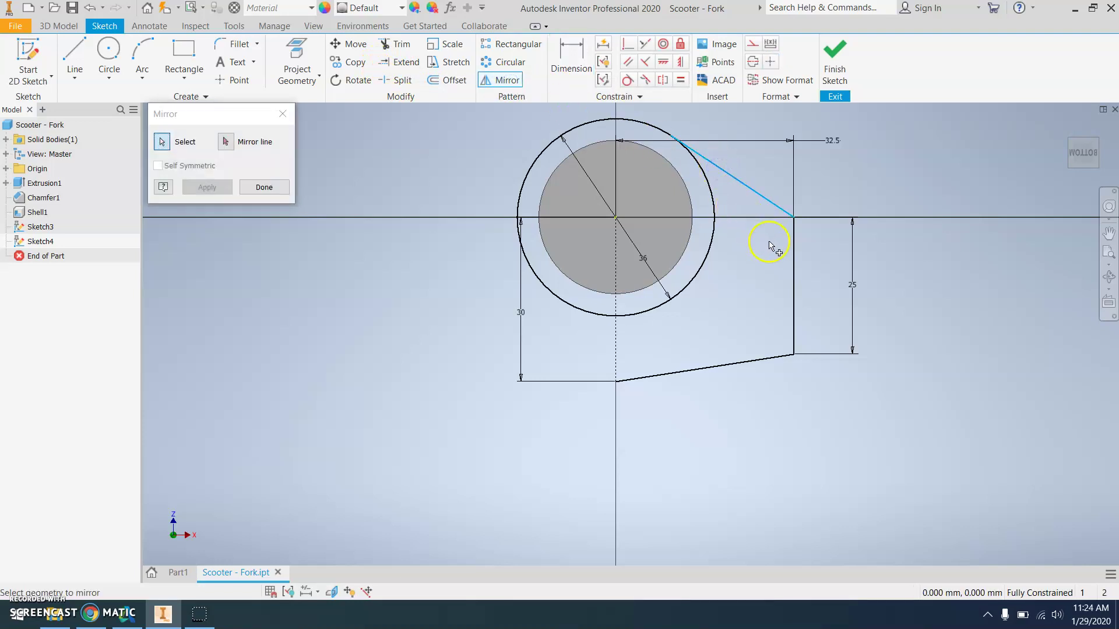
{"action": "left_click", "coordinate": [790, 263]}
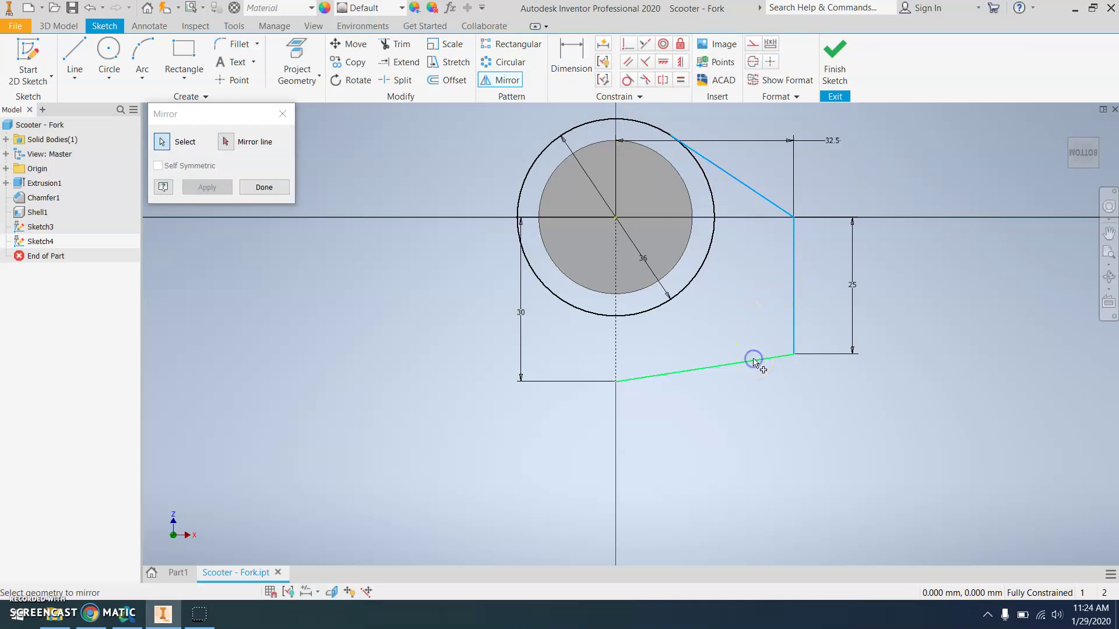
{"action": "left_click", "coordinate": [750, 357]}
{"action": "scroll", "coordinate": [707, 165], "scroll_direction": "down", "scroll_amount": 2}
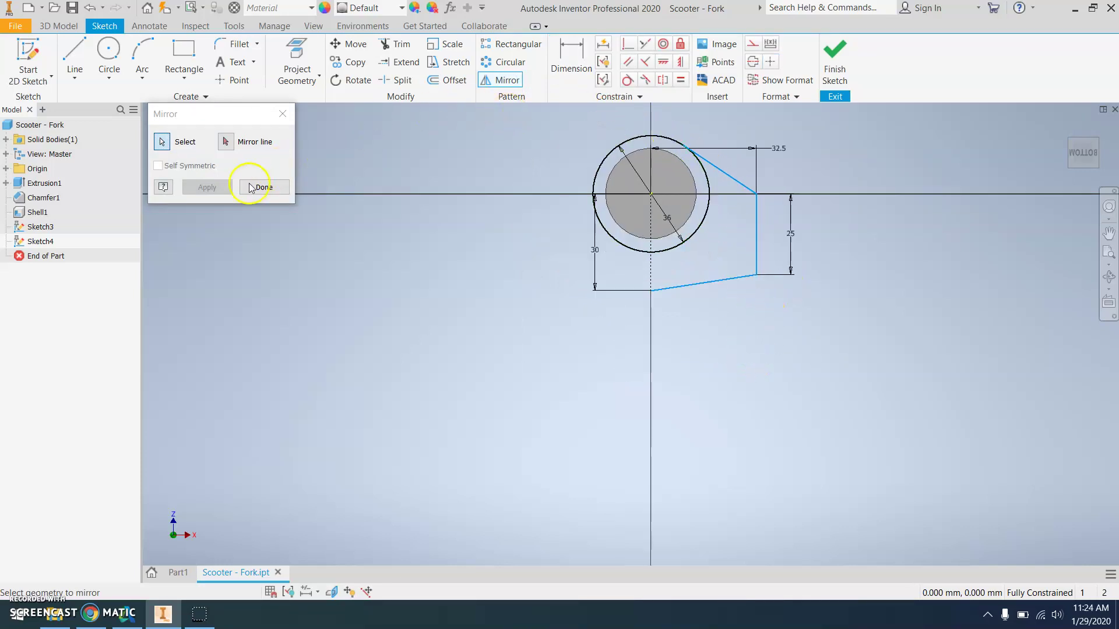
{"action": "left_click", "coordinate": [224, 143]}
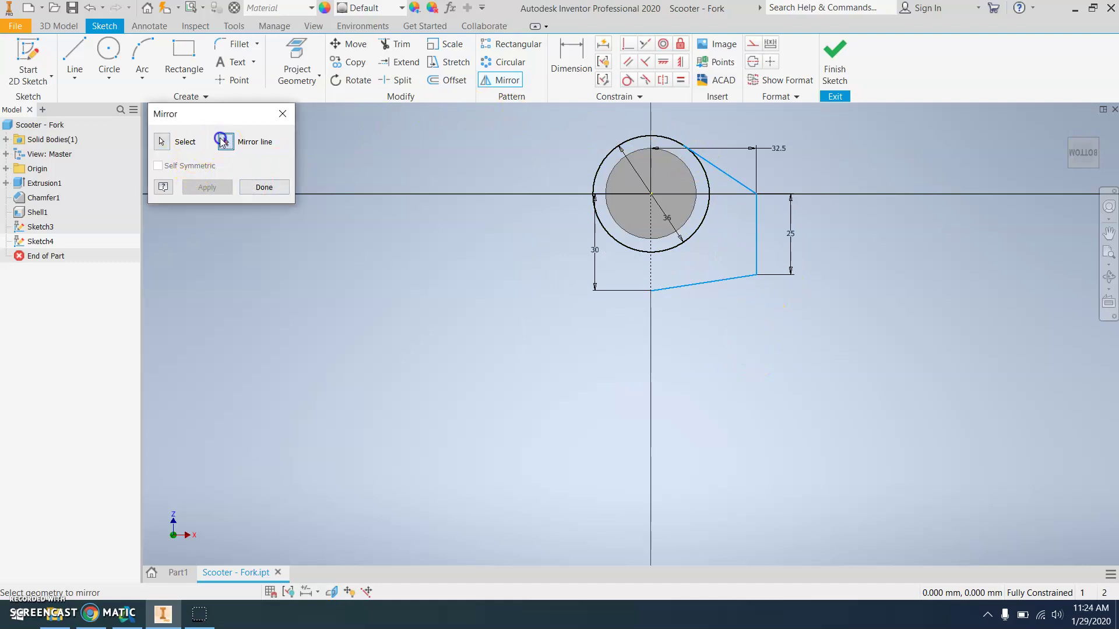
{"action": "left_click", "coordinate": [650, 274]}
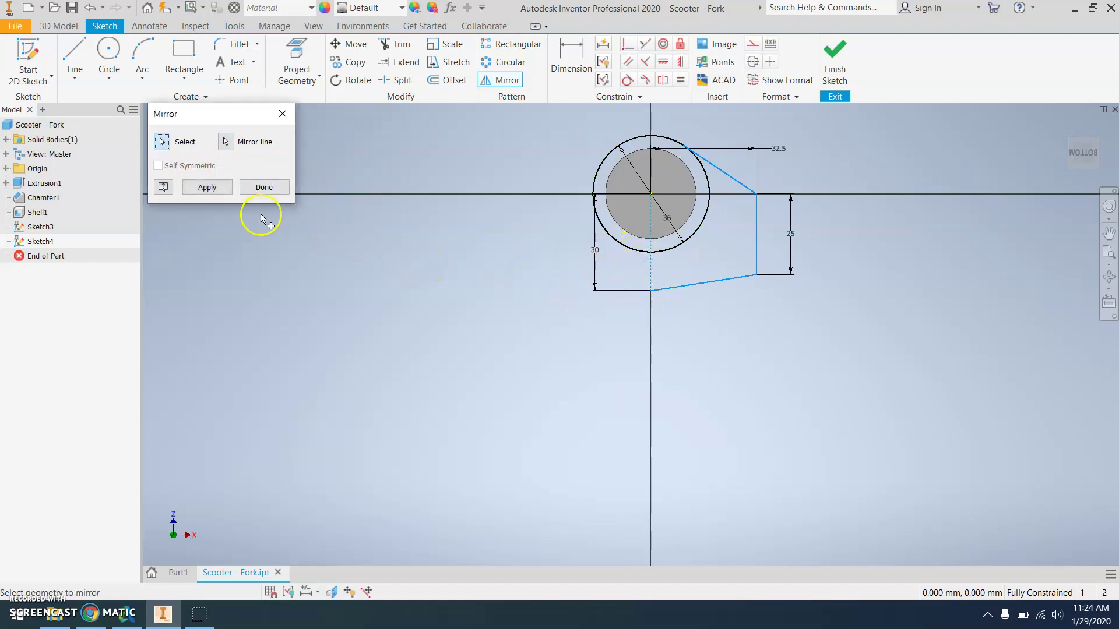
{"action": "left_click", "coordinate": [216, 187]}
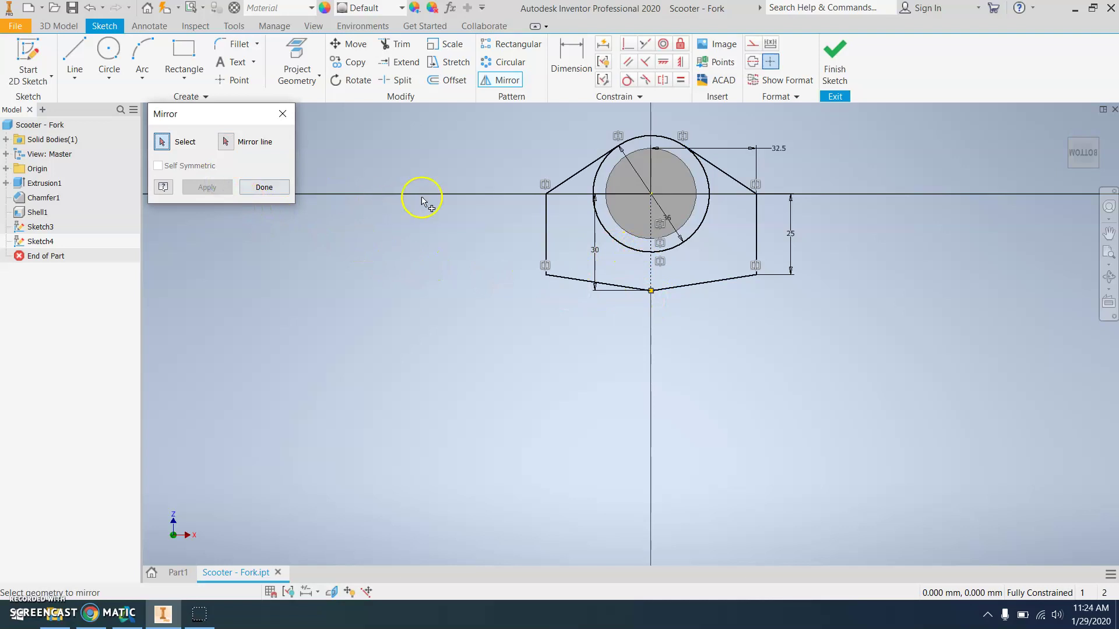
{"action": "left_click", "coordinate": [285, 118]}
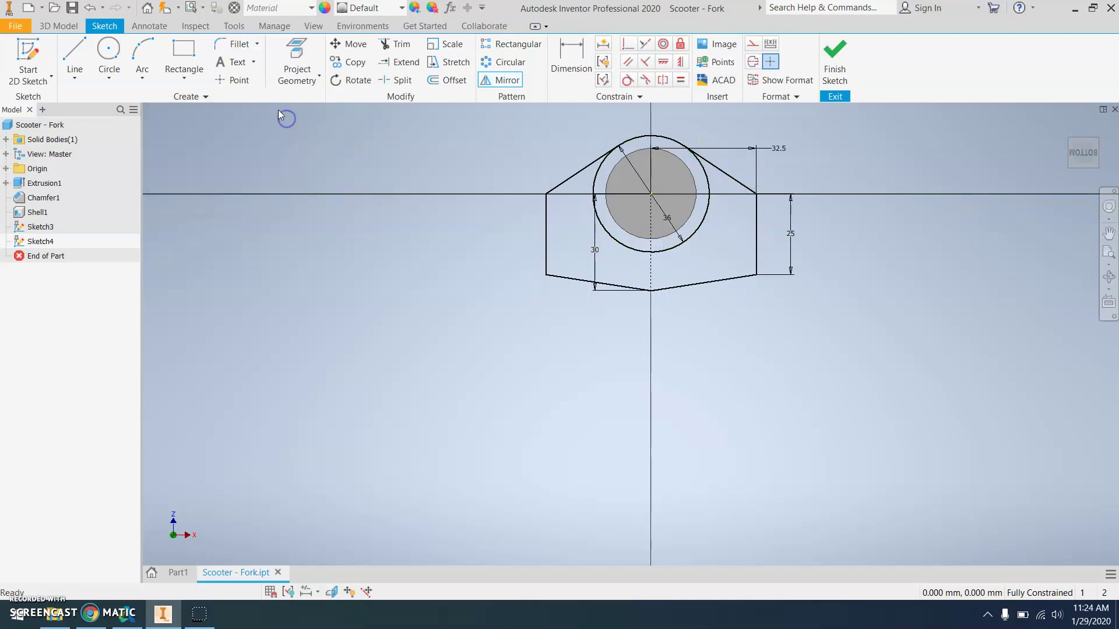
Step: Trim away the circle's lower arcs inside the outline, leaving the upper arc between the tangent lines, and finish the sketch
{"action": "left_click", "coordinate": [398, 45]}
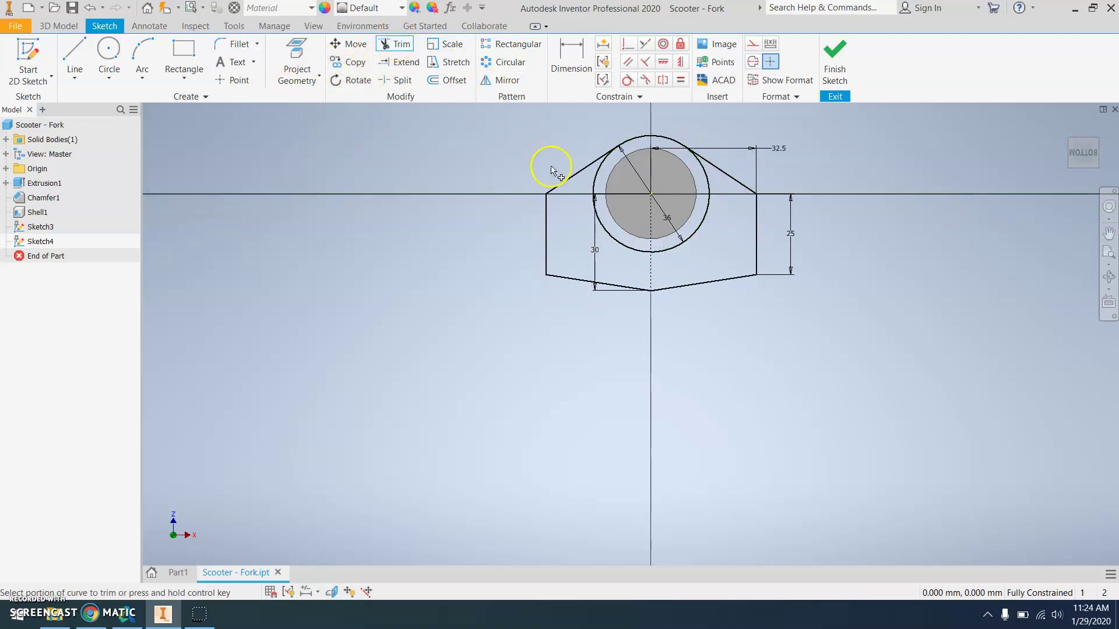
{"action": "scroll", "coordinate": [583, 207], "scroll_direction": "down", "scroll_amount": 3}
{"action": "left_click", "coordinate": [607, 147]}
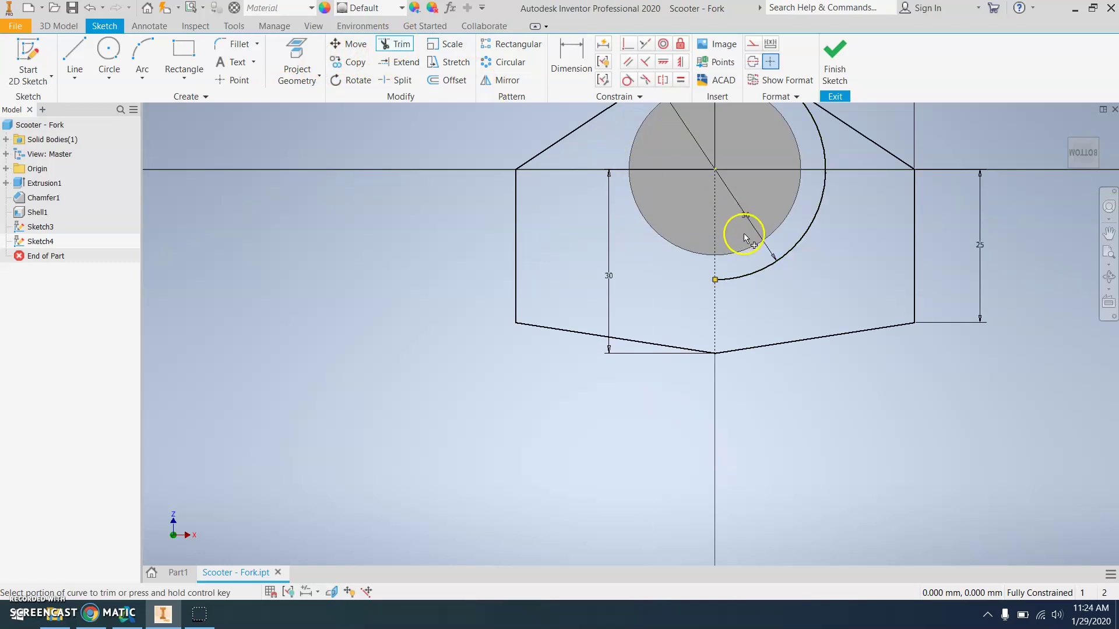
{"action": "left_click", "coordinate": [768, 263]}
{"action": "middle_click_drag", "start_coordinate": [791, 252], "coordinate": [781, 338]}
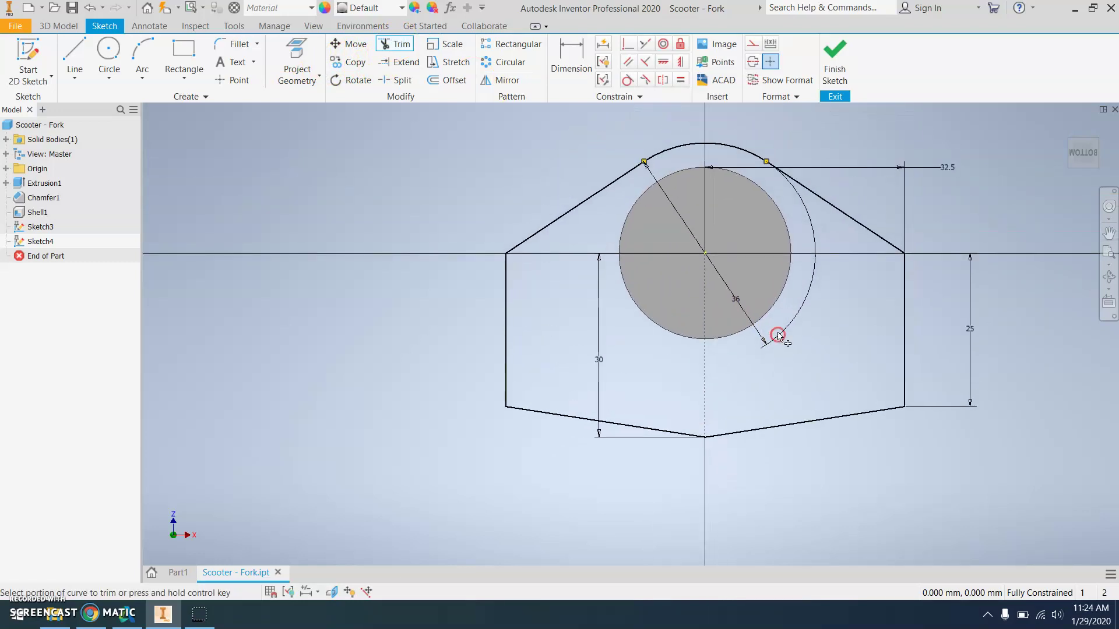
{"action": "left_click", "coordinate": [835, 59]}
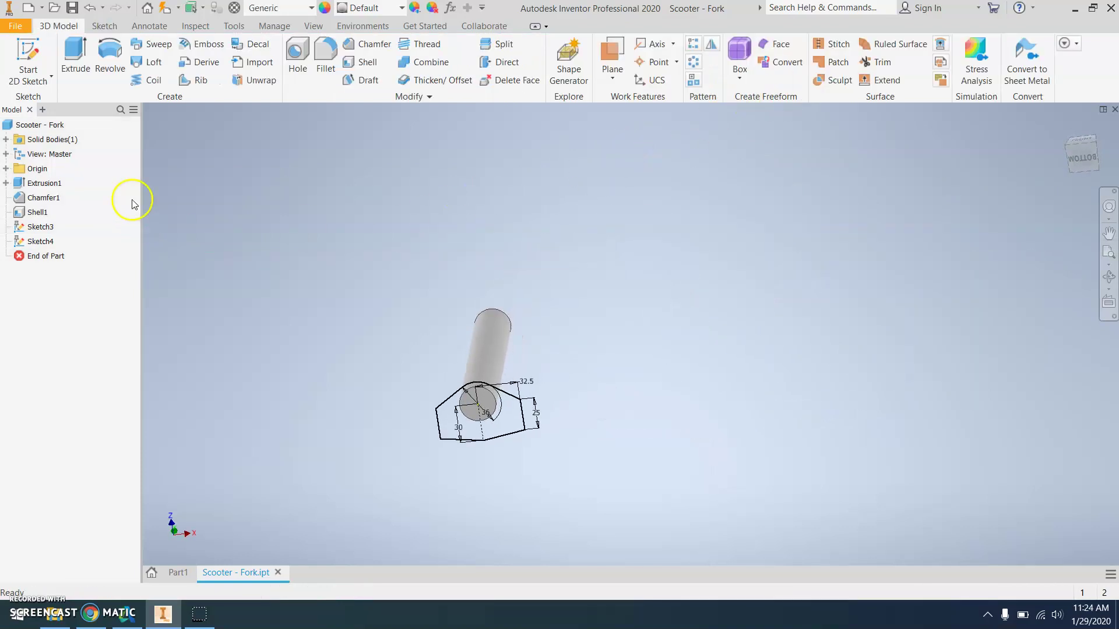
Step: Extrude the closed outline 7 mm away from the tube's end as a joined plate
{"action": "left_click", "coordinate": [76, 55]}
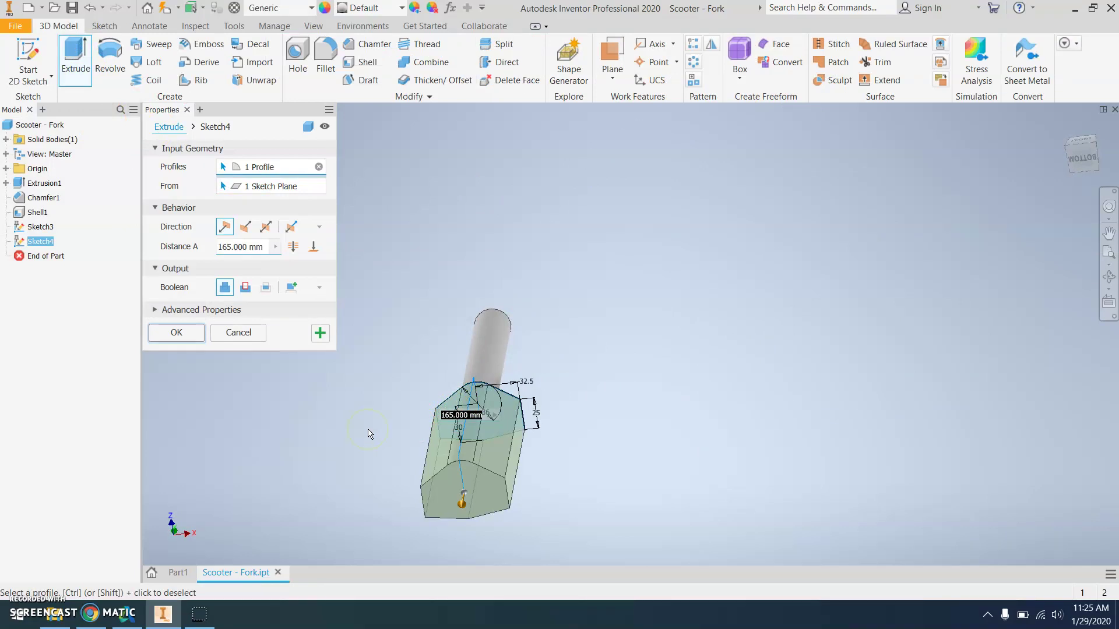
{"action": "type", "text": "7"}
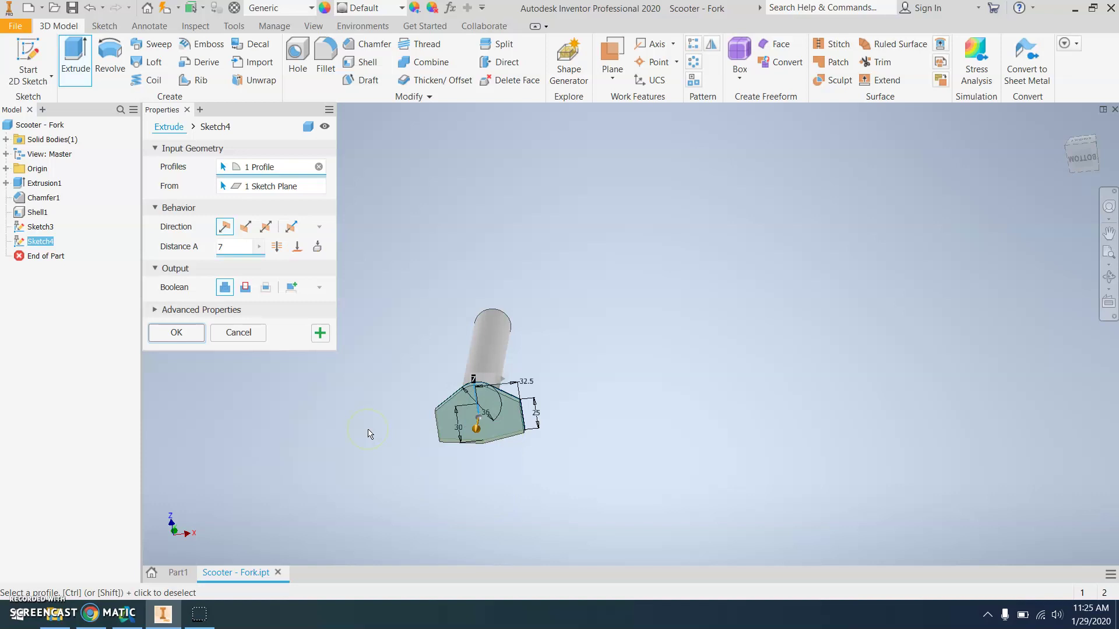
{"action": "key", "text": "Return"}
{"action": "left_click", "coordinate": [22, 610]}
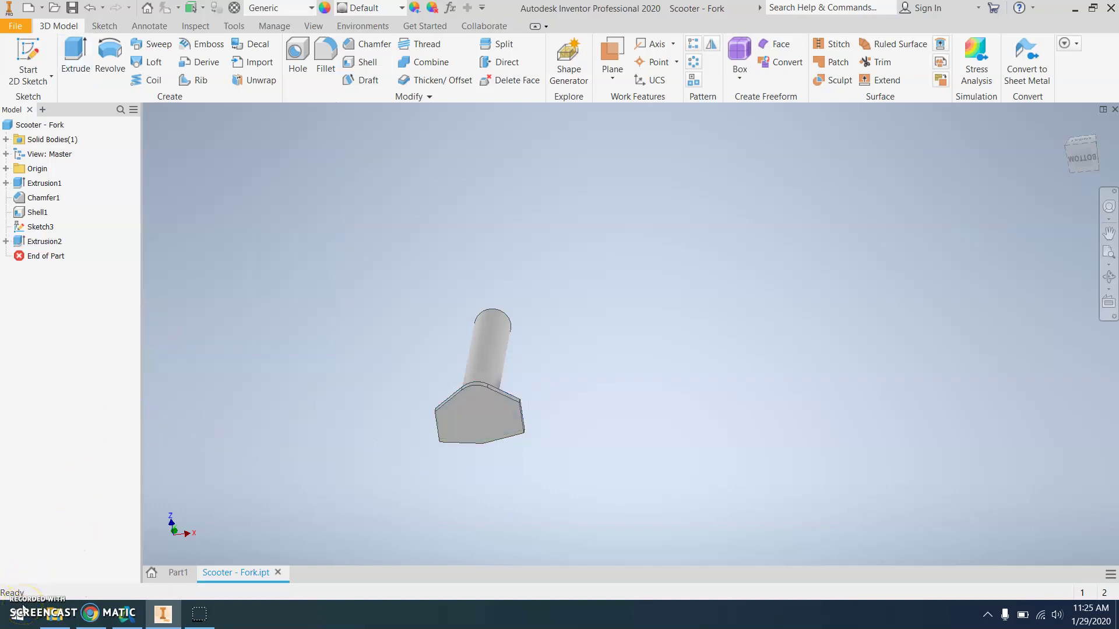